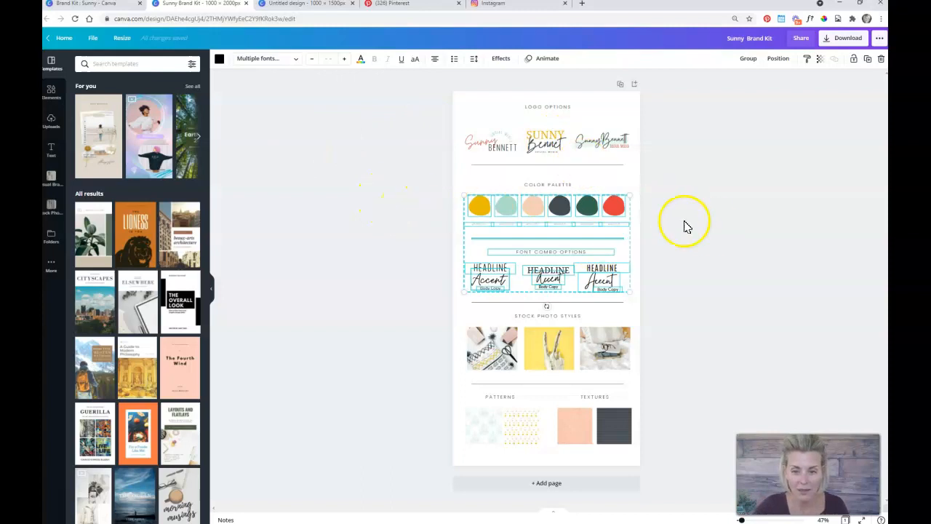
Paste the copied color palette and font combinations onto blank page 3 of the untitled 1000px × 1500px design.
{"action": "left_click", "coordinate": [298, 4]}
{"action": "left_click", "coordinate": [524, 484]}
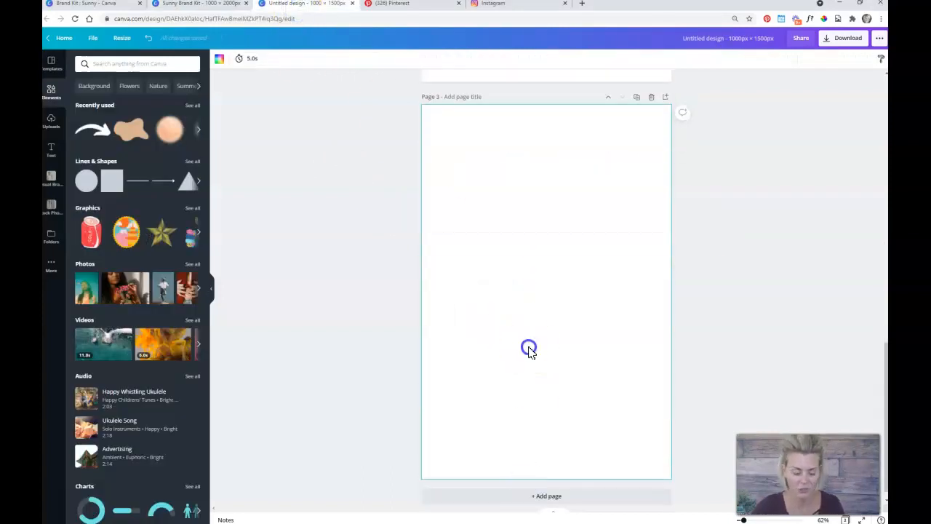
{"action": "key", "text": "ctrl+v"}
{"action": "left_click", "coordinate": [601, 211]}
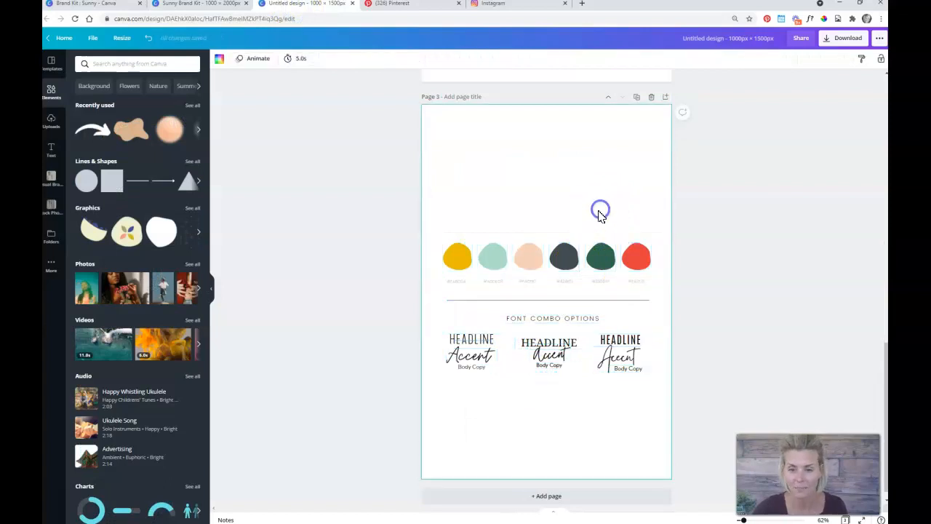
Fill page 2 with the stock photo of the "do not disturb" straw hat, patterned pillow and scissors.
{"action": "scroll", "coordinate": [600, 214], "scroll_direction": "up", "scroll_amount": 5}
{"action": "scroll", "coordinate": [600, 215], "scroll_direction": "up", "scroll_amount": 7}
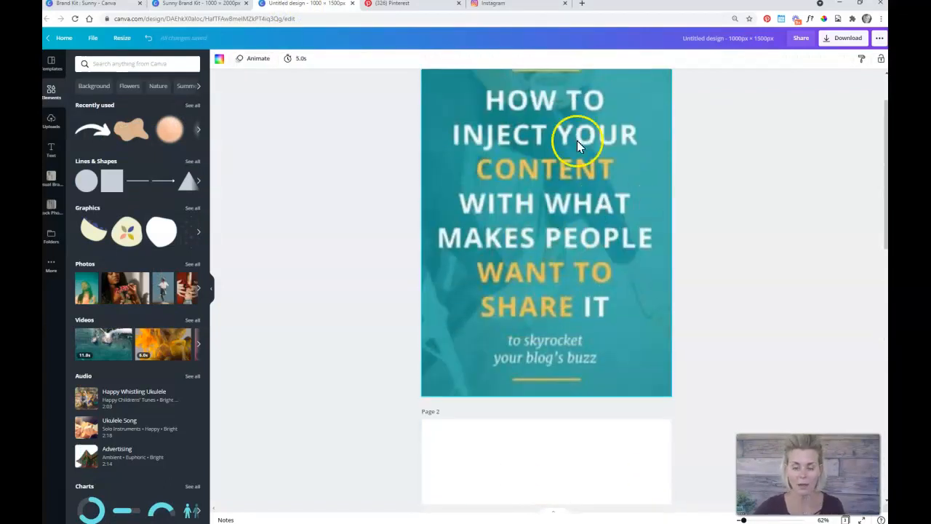
{"action": "scroll", "coordinate": [570, 250], "scroll_direction": "up", "scroll_amount": 1}
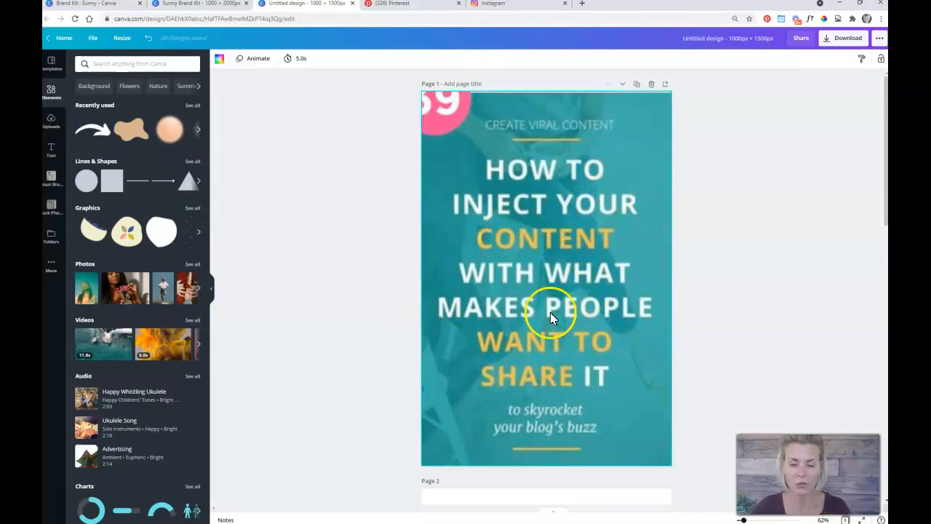
{"action": "scroll", "coordinate": [713, 295], "scroll_direction": "down", "scroll_amount": 5}
{"action": "scroll", "coordinate": [588, 254], "scroll_direction": "up", "scroll_amount": 5}
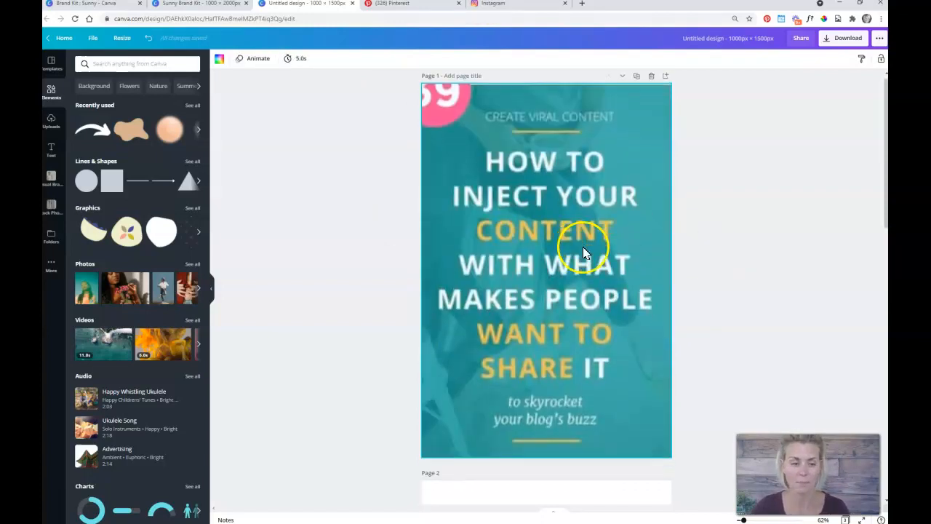
{"action": "scroll", "coordinate": [584, 253], "scroll_direction": "down", "scroll_amount": 3}
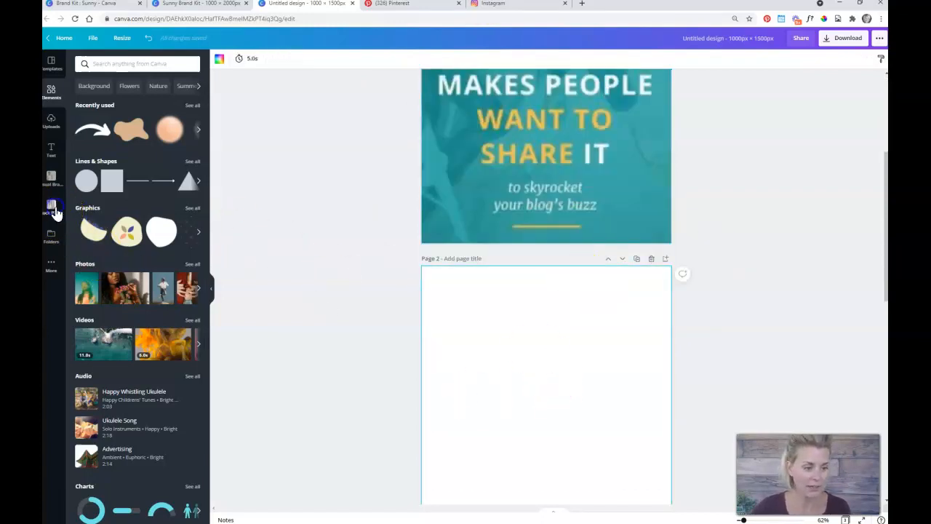
{"action": "left_click", "coordinate": [52, 210]}
{"action": "left_click", "coordinate": [146, 353]}
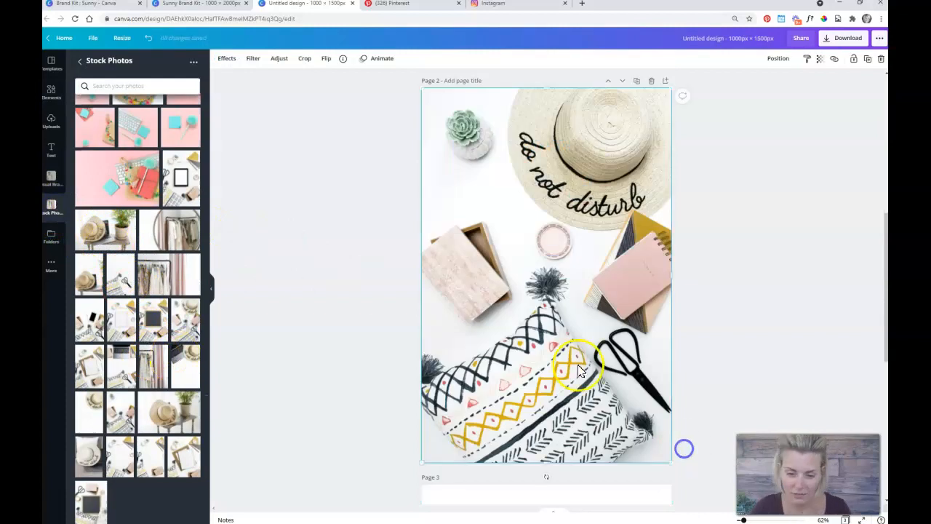
Add a square shape on top of the stock photo on page 2.
{"action": "scroll", "coordinate": [586, 391], "scroll_direction": "up", "scroll_amount": 5}
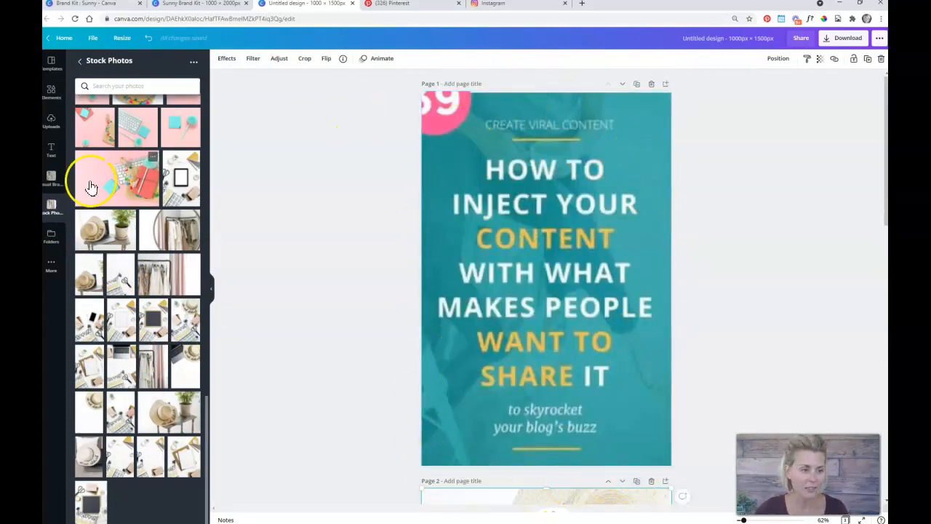
{"action": "left_click", "coordinate": [55, 96]}
{"action": "left_click", "coordinate": [117, 176]}
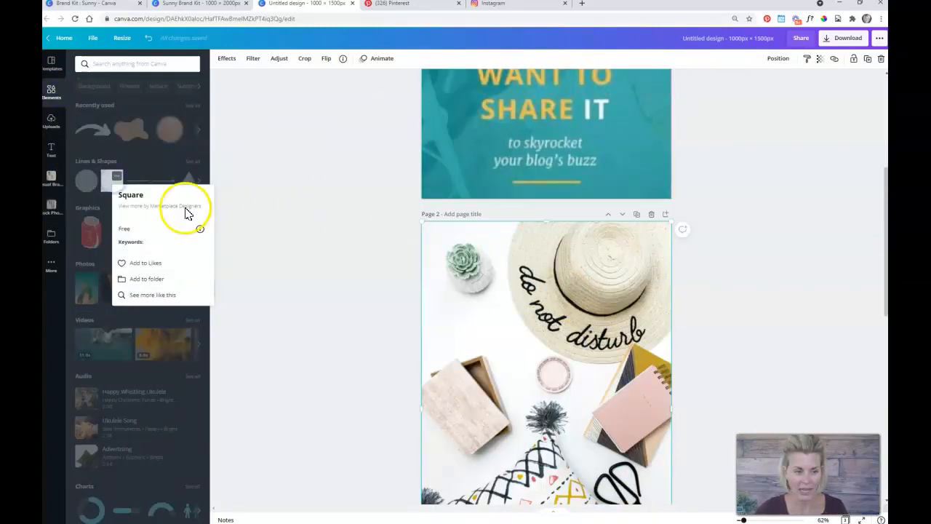
{"action": "left_click", "coordinate": [113, 185]}
{"action": "left_click_drag", "start_coordinate": [113, 184], "coordinate": [487, 308]}
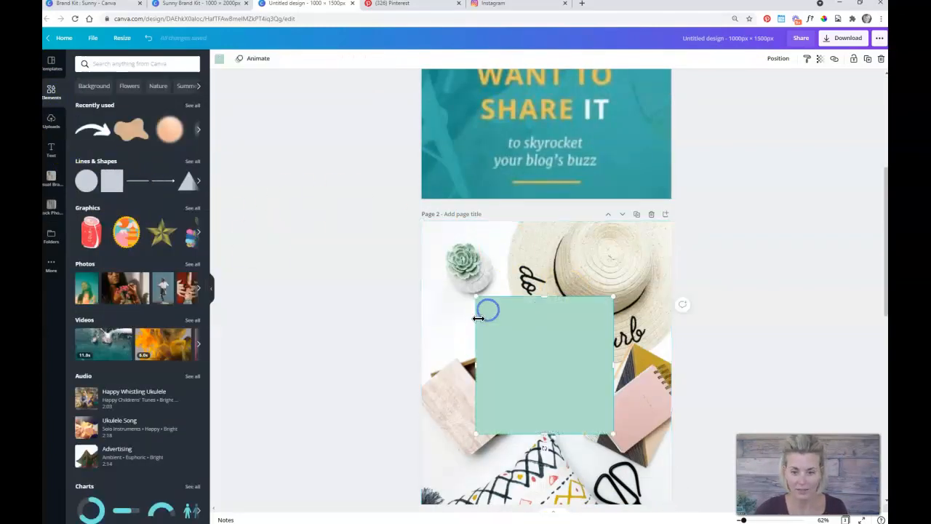
Stretch the square until it covers the whole of page 2.
{"action": "left_click_drag", "start_coordinate": [551, 370], "coordinate": [497, 291]}
{"action": "left_click_drag", "start_coordinate": [563, 291], "coordinate": [675, 299]}
{"action": "scroll", "coordinate": [543, 284], "scroll_direction": "down", "scroll_amount": 7}
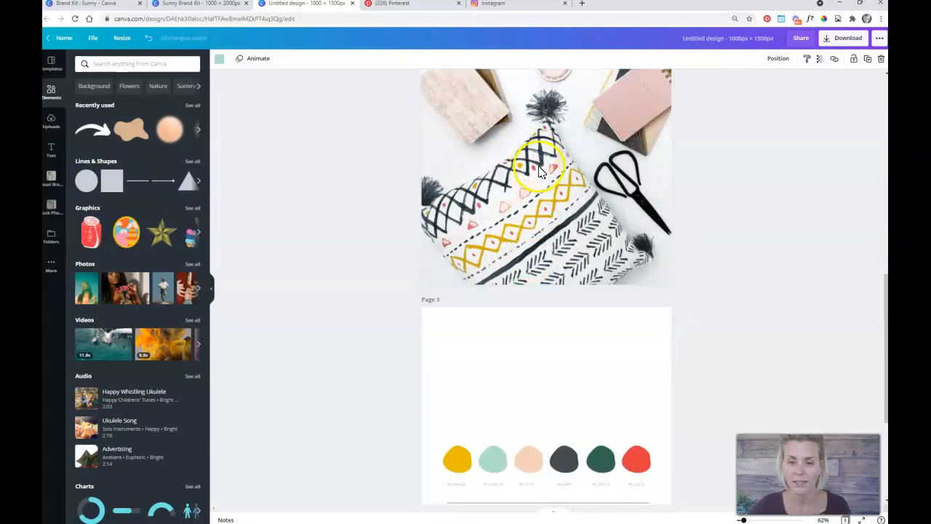
{"action": "scroll", "coordinate": [539, 183], "scroll_direction": "up", "scroll_amount": 3}
{"action": "left_click_drag", "start_coordinate": [546, 183], "coordinate": [548, 419]}
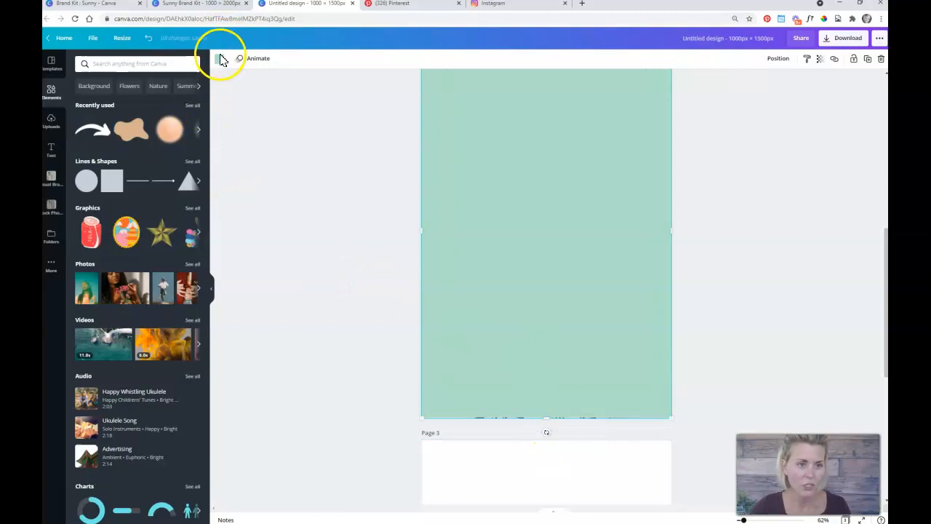
Recolor the full-page square with the dark gray from the document colors.
{"action": "left_click", "coordinate": [219, 58]}
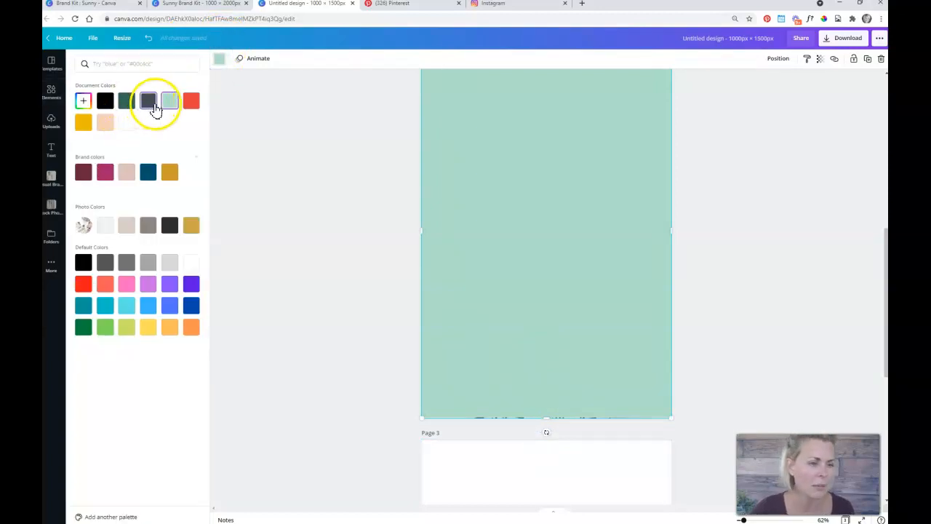
{"action": "left_click", "coordinate": [77, 128]}
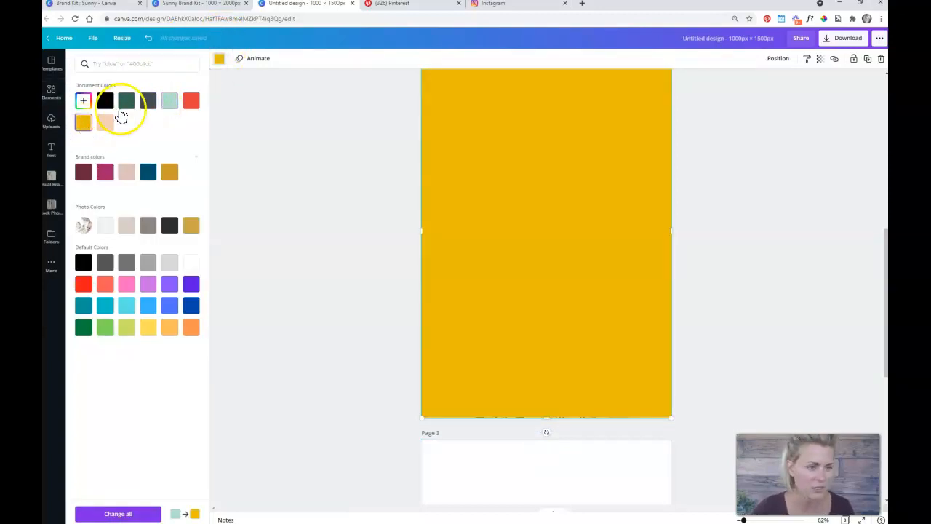
{"action": "left_click", "coordinate": [147, 100]}
Set the dark gray overlay's transparency to 73 so the stock photo shows through.
{"action": "scroll", "coordinate": [566, 193], "scroll_direction": "up", "scroll_amount": 2}
{"action": "left_click", "coordinate": [819, 58]}
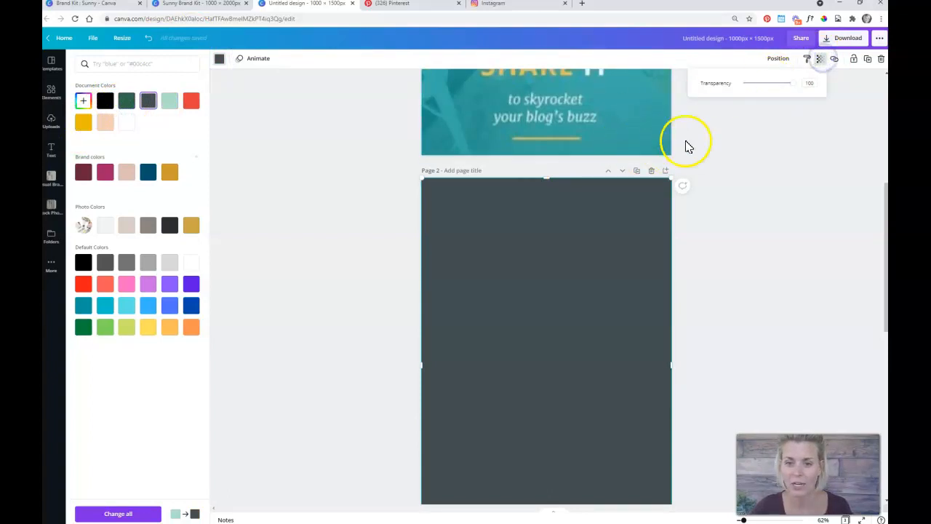
{"action": "scroll", "coordinate": [688, 146], "scroll_direction": "up", "scroll_amount": 1}
{"action": "left_click_drag", "start_coordinate": [791, 87], "coordinate": [780, 89]}
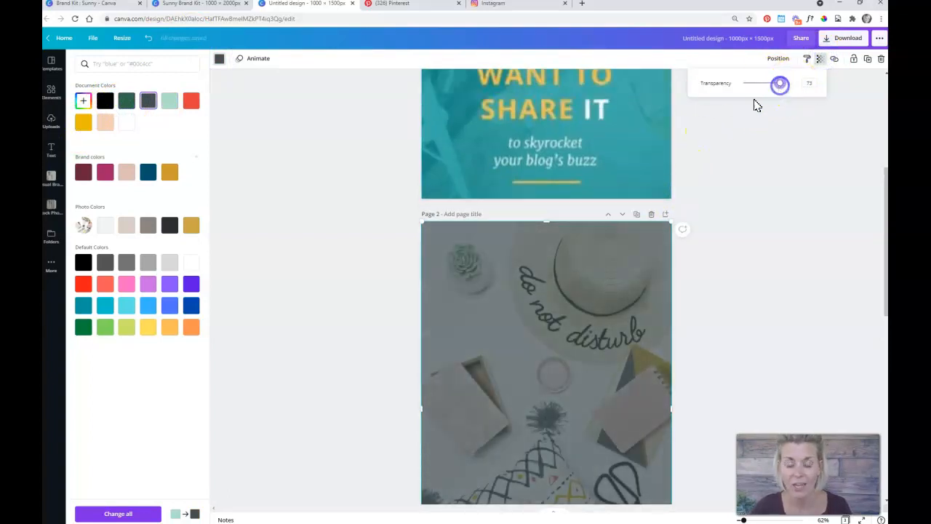
Place the Droid Serif headline sample from page 3 onto the overlay on page 2.
{"action": "scroll", "coordinate": [526, 281], "scroll_direction": "up", "scroll_amount": 2}
{"action": "scroll", "coordinate": [655, 182], "scroll_direction": "up", "scroll_amount": 2}
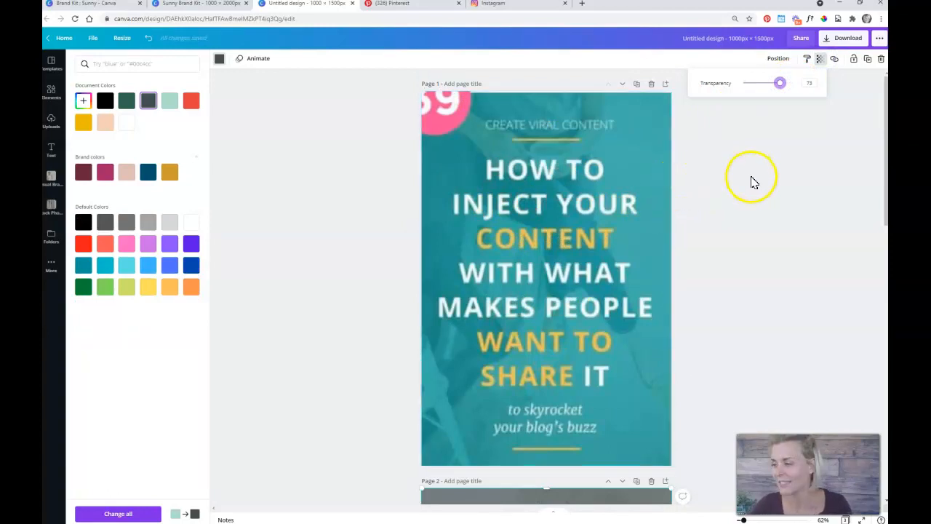
{"action": "scroll", "coordinate": [618, 298], "scroll_direction": "down", "scroll_amount": 8}
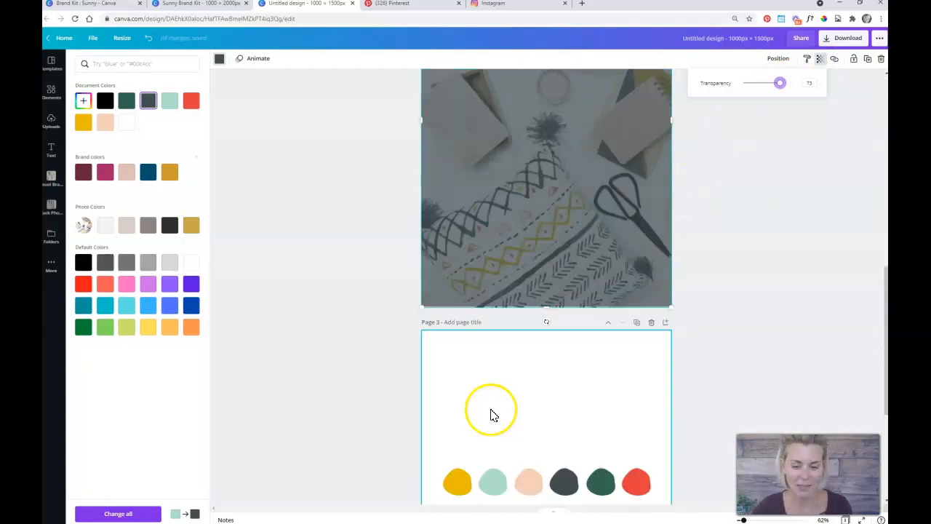
{"action": "scroll", "coordinate": [494, 408], "scroll_direction": "down", "scroll_amount": 3}
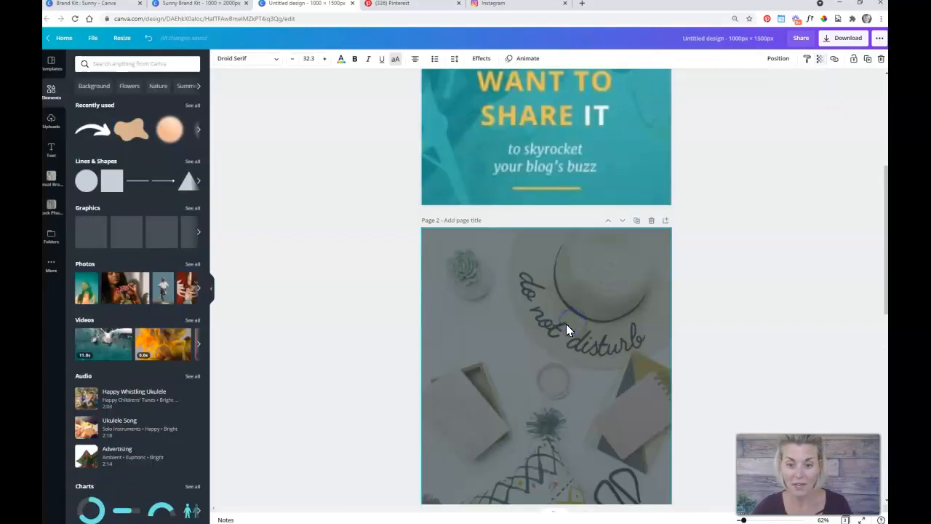
{"action": "left_click", "coordinate": [554, 469]}
{"action": "left_click_drag", "start_coordinate": [558, 471], "coordinate": [545, 289]}
Replace the headline sample's text with "HOW TO INJECT YOU CONTENT WITH WHAT MAKES PEOPLE WANT TO SHARE IT", broken over seven lines.
{"action": "scroll", "coordinate": [526, 165], "scroll_direction": "up", "scroll_amount": 4}
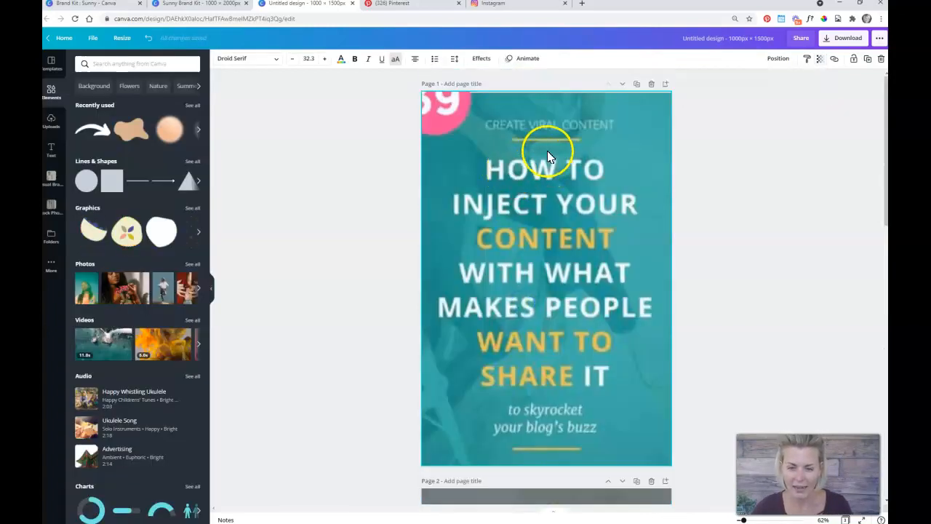
{"action": "scroll", "coordinate": [531, 380], "scroll_direction": "down", "scroll_amount": 1}
{"action": "scroll", "coordinate": [569, 300], "scroll_direction": "up", "scroll_amount": 1}
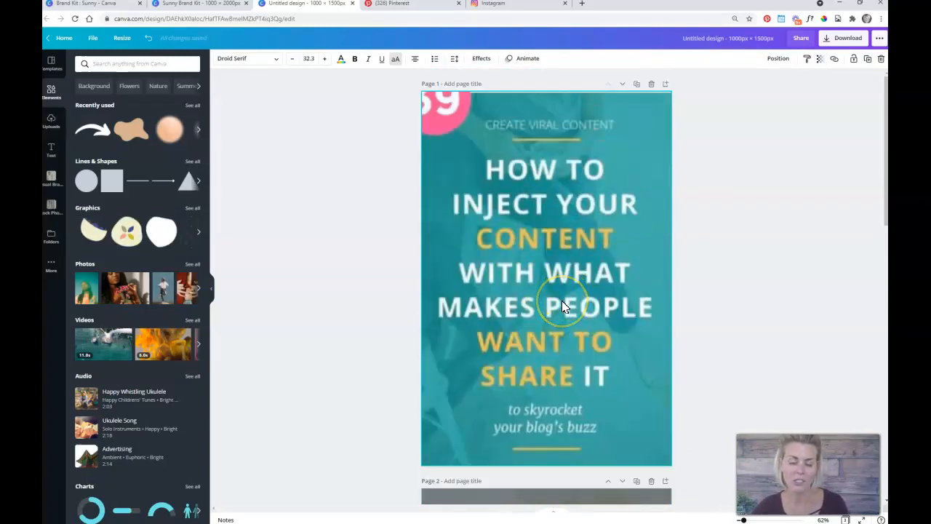
{"action": "scroll", "coordinate": [512, 324], "scroll_direction": "down", "scroll_amount": 3}
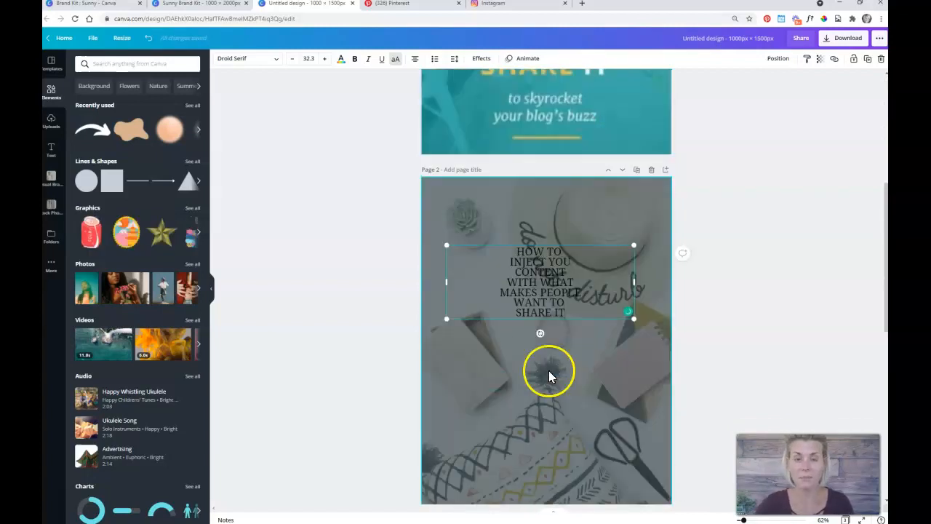
Narrow the headline's text box and scale the text up to size 86.6 so it spans page 2.
{"action": "key", "text": "ctrl+a"}
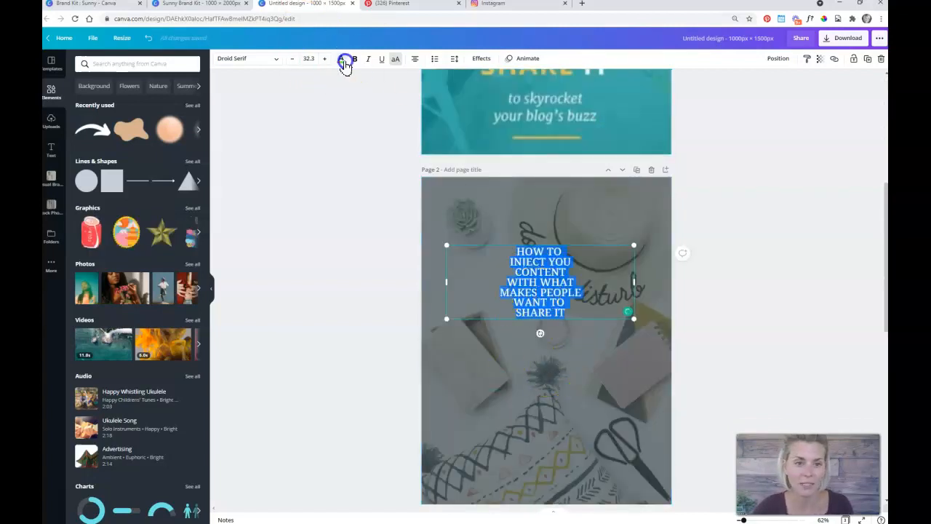
{"action": "left_click", "coordinate": [340, 59]}
{"action": "left_click_drag", "start_coordinate": [633, 282], "coordinate": [534, 284]}
{"action": "left_click_drag", "start_coordinate": [534, 319], "coordinate": [643, 487]}
{"action": "scroll", "coordinate": [531, 145], "scroll_direction": "up", "scroll_amount": 4}
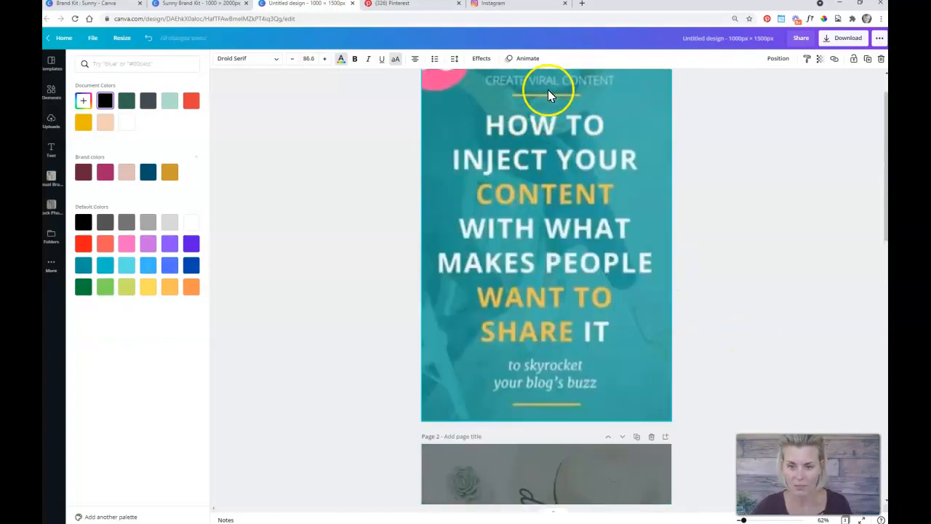
{"action": "scroll", "coordinate": [574, 262], "scroll_direction": "down", "scroll_amount": 5}
{"action": "scroll", "coordinate": [538, 218], "scroll_direction": "up", "scroll_amount": 1}
{"action": "scroll", "coordinate": [546, 219], "scroll_direction": "down", "scroll_amount": 3}
{"action": "scroll", "coordinate": [549, 189], "scroll_direction": "up", "scroll_amount": 6}
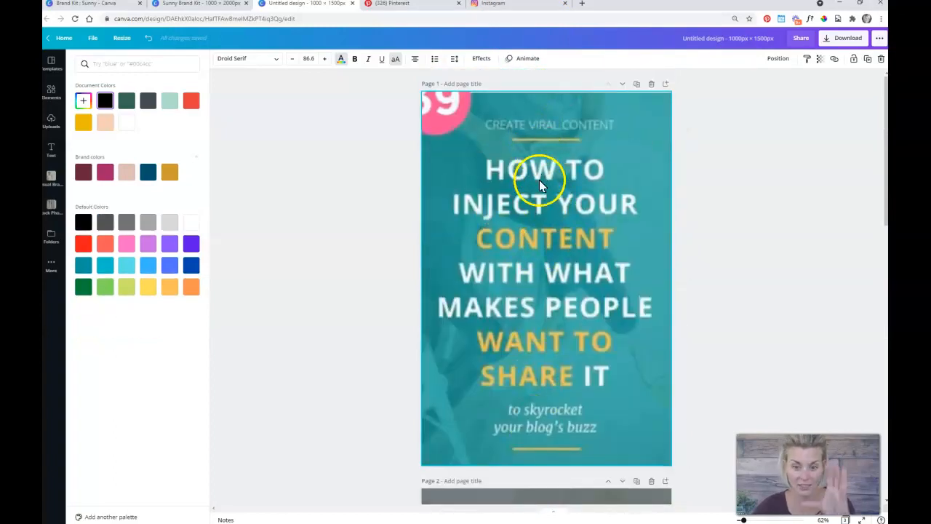
{"action": "scroll", "coordinate": [539, 183], "scroll_direction": "down", "scroll_amount": 4}
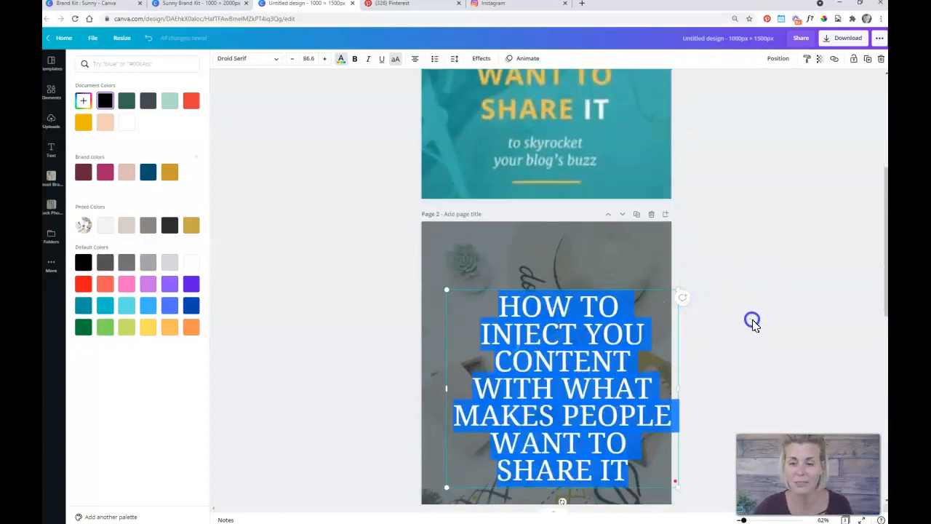
{"action": "left_click", "coordinate": [752, 321]}
Center the headline horizontally on page 2 and color it white.
{"action": "left_click_drag", "start_coordinate": [596, 352], "coordinate": [583, 349]}
{"action": "left_click", "coordinate": [340, 59]}
{"action": "left_click", "coordinate": [126, 123]}
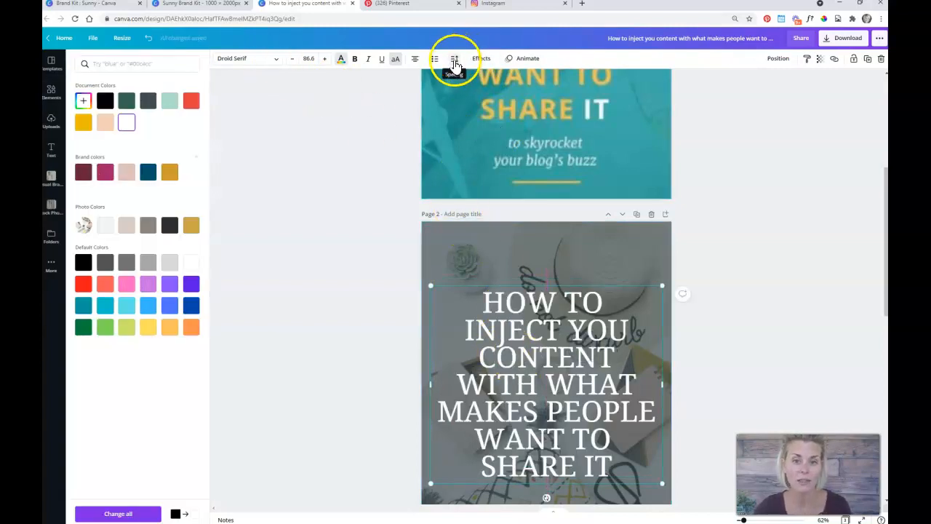
Set the headline's line spacing to 1.3 and make the text bold.
{"action": "left_click", "coordinate": [454, 62]}
{"action": "left_click", "coordinate": [517, 107]}
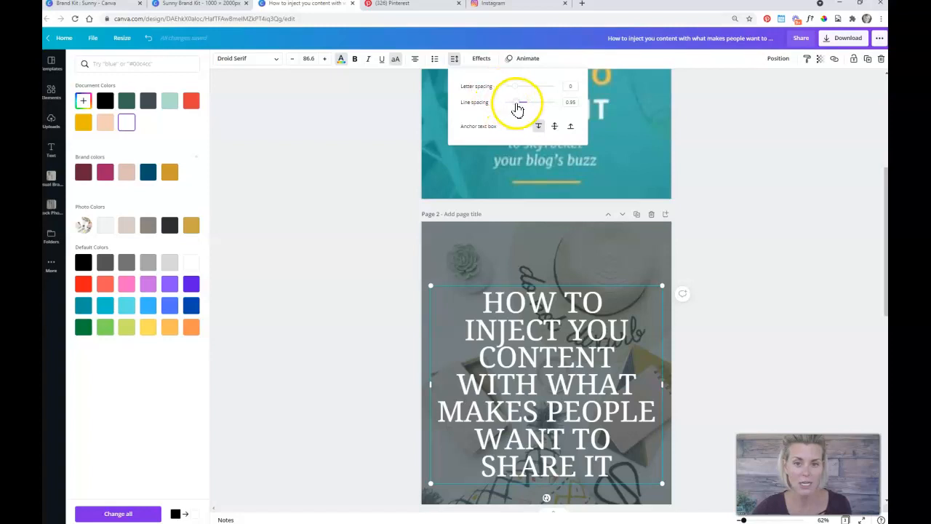
{"action": "left_click_drag", "start_coordinate": [517, 109], "coordinate": [525, 108]}
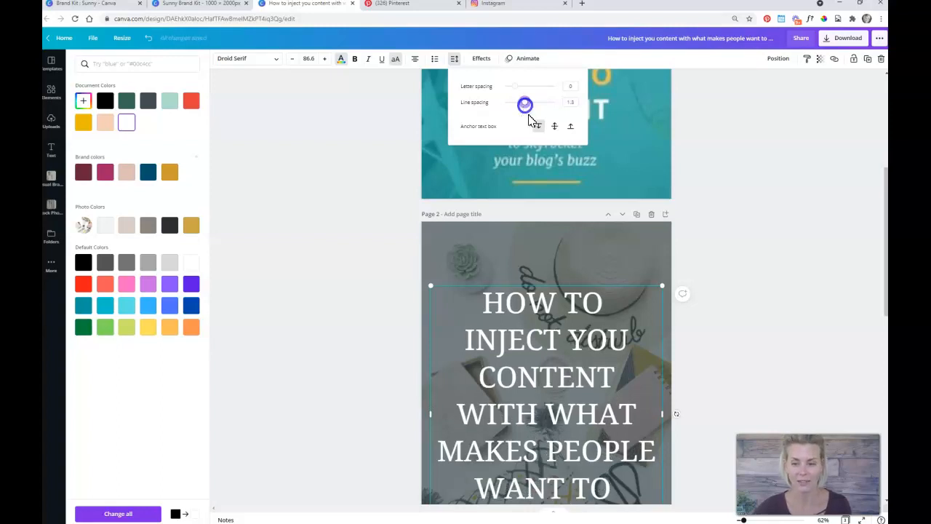
{"action": "scroll", "coordinate": [742, 252], "scroll_direction": "down", "scroll_amount": 3}
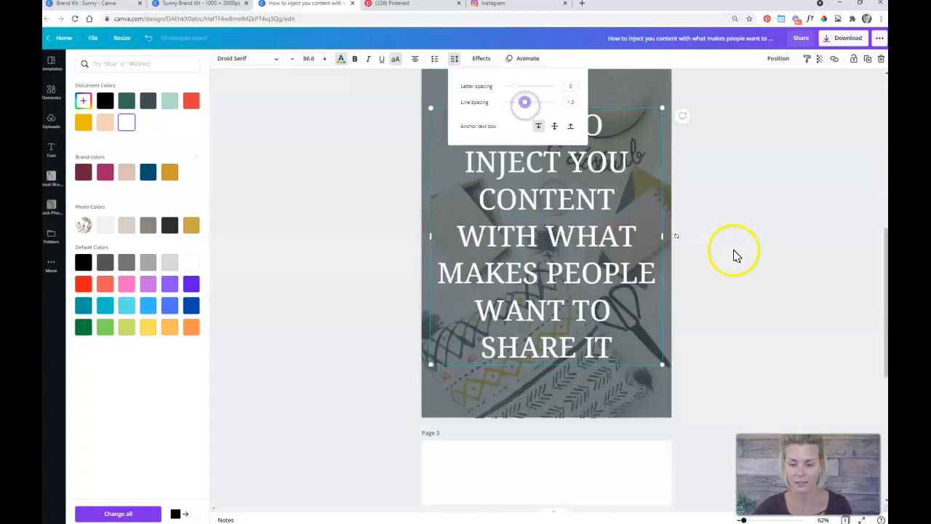
{"action": "left_click", "coordinate": [355, 61]}
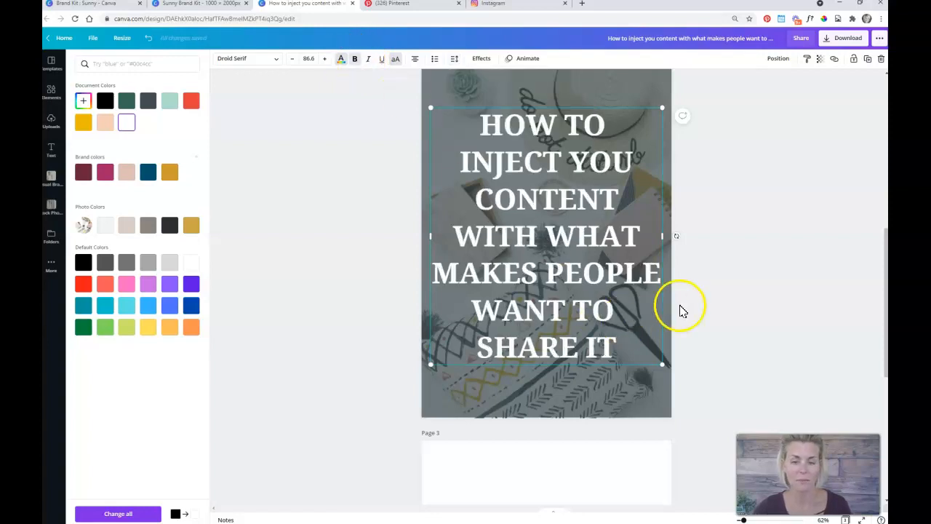
Nudge the headline slightly higher on page 2, comparing its layout with the reference pin on page 1.
{"action": "scroll", "coordinate": [680, 310], "scroll_direction": "up", "scroll_amount": 3}
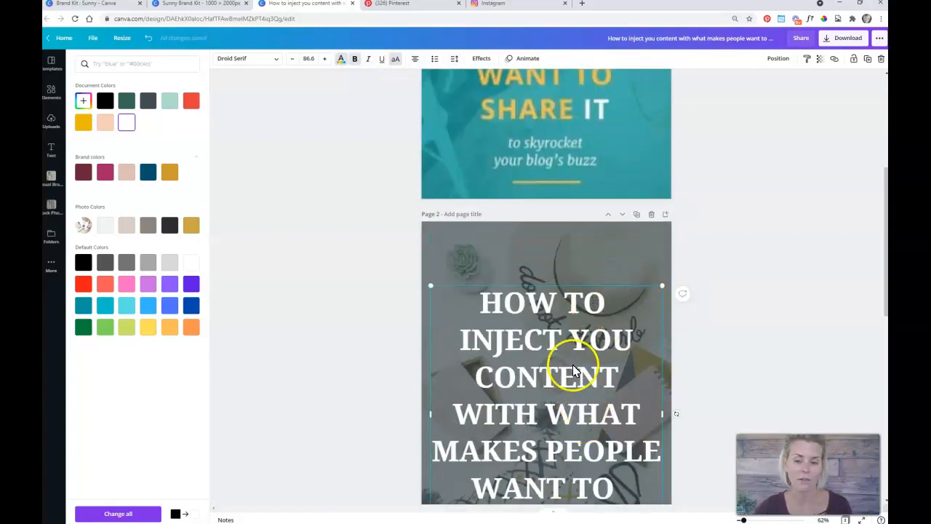
{"action": "scroll", "coordinate": [573, 370], "scroll_direction": "down", "scroll_amount": 2}
{"action": "scroll", "coordinate": [567, 329], "scroll_direction": "up", "scroll_amount": 5}
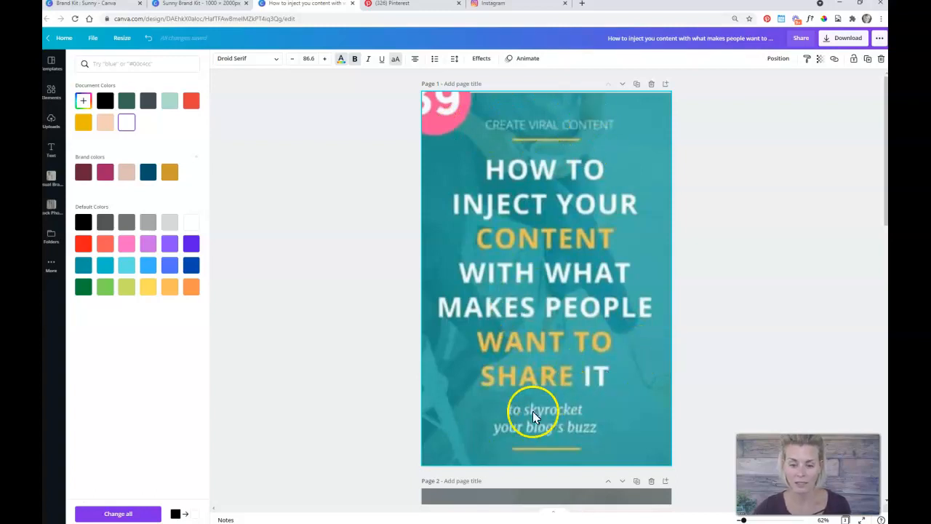
{"action": "scroll", "coordinate": [597, 408], "scroll_direction": "down", "scroll_amount": 1}
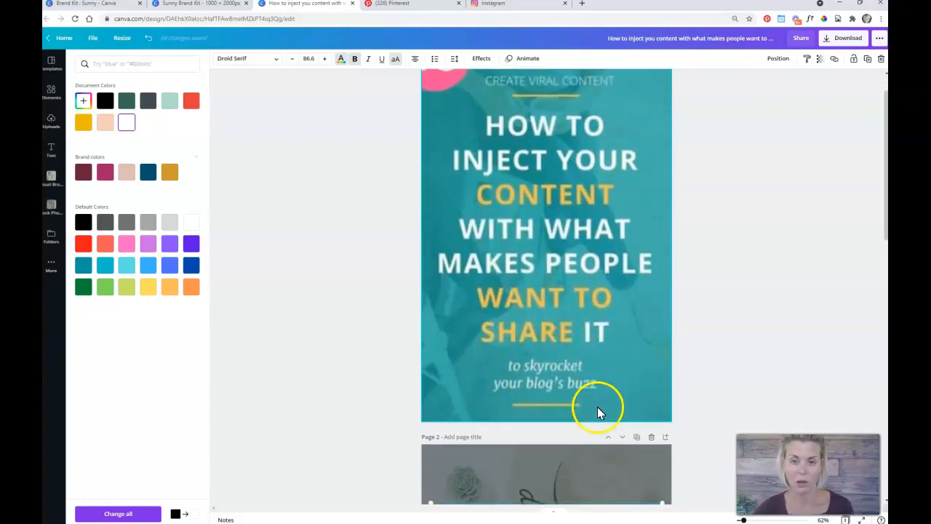
{"action": "scroll", "coordinate": [564, 354], "scroll_direction": "up", "scroll_amount": 1}
{"action": "scroll", "coordinate": [566, 306], "scroll_direction": "down", "scroll_amount": 3}
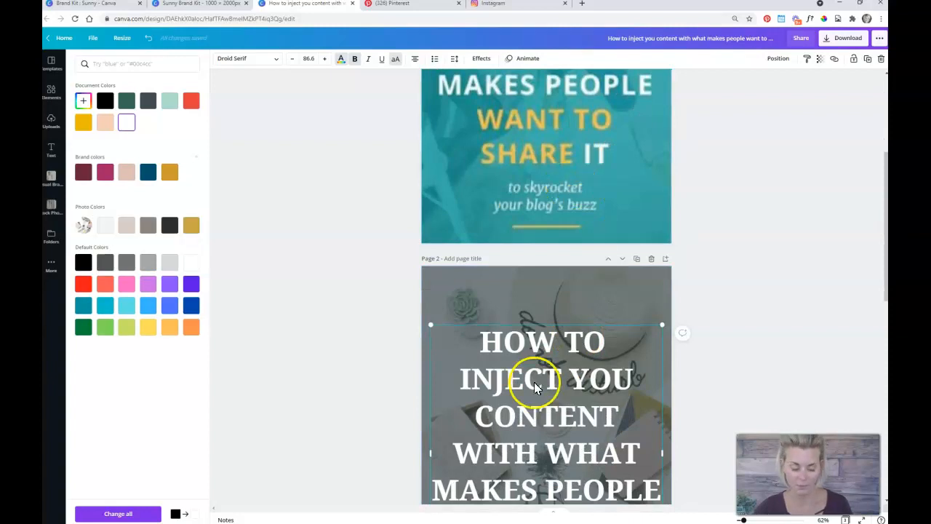
Paste a copy of the headline near the top of page 2 and replace its text with "CREATE VIRAL CONTENT".
{"action": "key", "text": "ctrl+v"}
{"action": "left_click_drag", "start_coordinate": [543, 351], "coordinate": [548, 292]}
{"action": "double_click", "coordinate": [548, 291]}
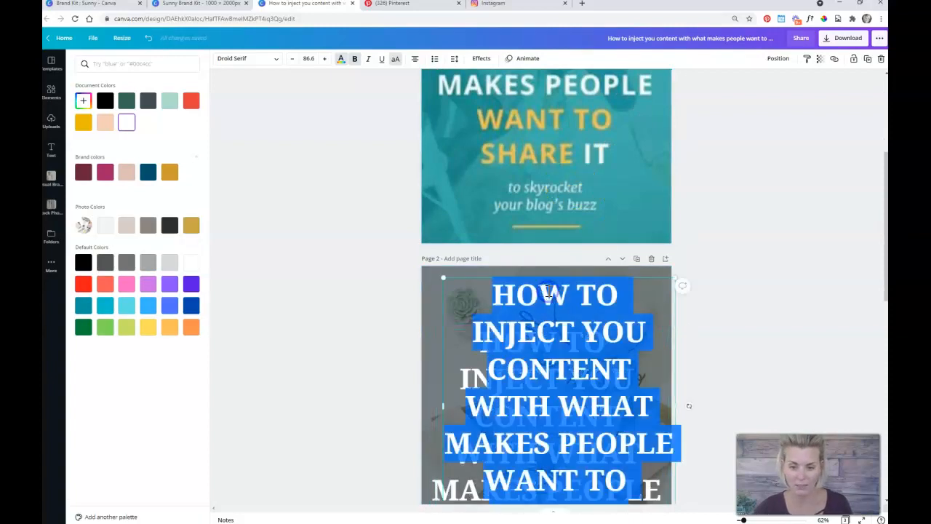
{"action": "type", "text": "TO CREATE VIRAL CON"}
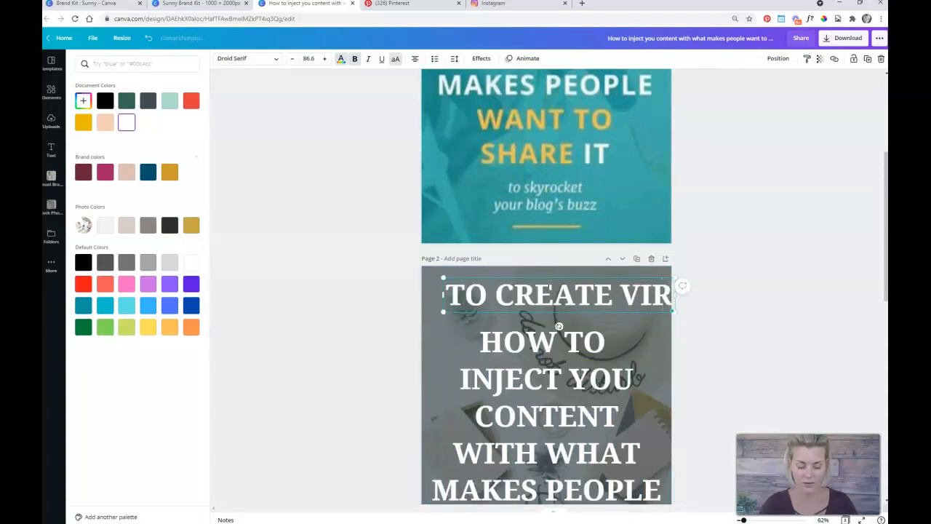
{"action": "key", "text": "BackSpace"}
{"action": "key", "text": "BackSpace"}
{"action": "key", "text": "BackSpace"}
{"action": "key", "text": "BackSpace"}
{"action": "key", "text": "BackSpace"}
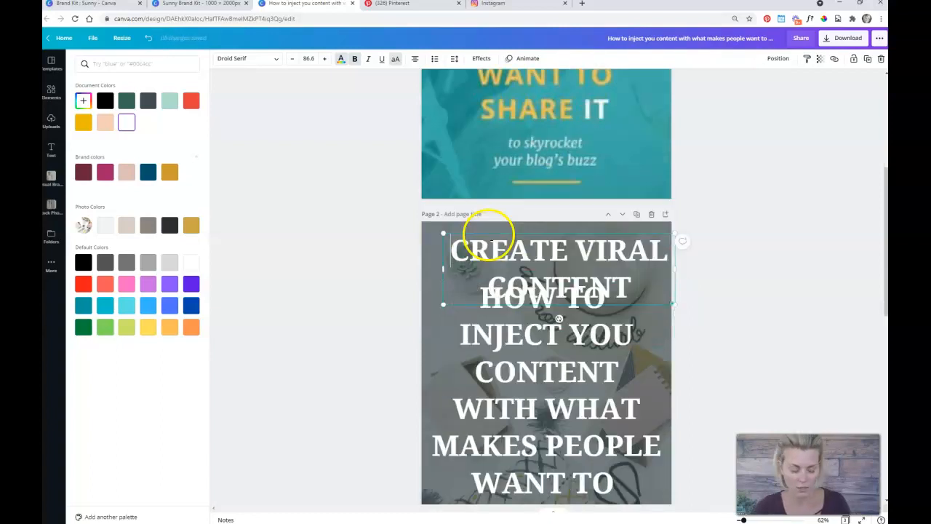
Scale the "CREATE VIRAL CONTENT" text down to size 34.7 on a single line and remove its bold formatting.
{"action": "left_click_drag", "start_coordinate": [484, 229], "coordinate": [643, 262]}
{"action": "left_click_drag", "start_coordinate": [672, 304], "coordinate": [595, 254]}
{"action": "left_click_drag", "start_coordinate": [538, 249], "coordinate": [617, 247]}
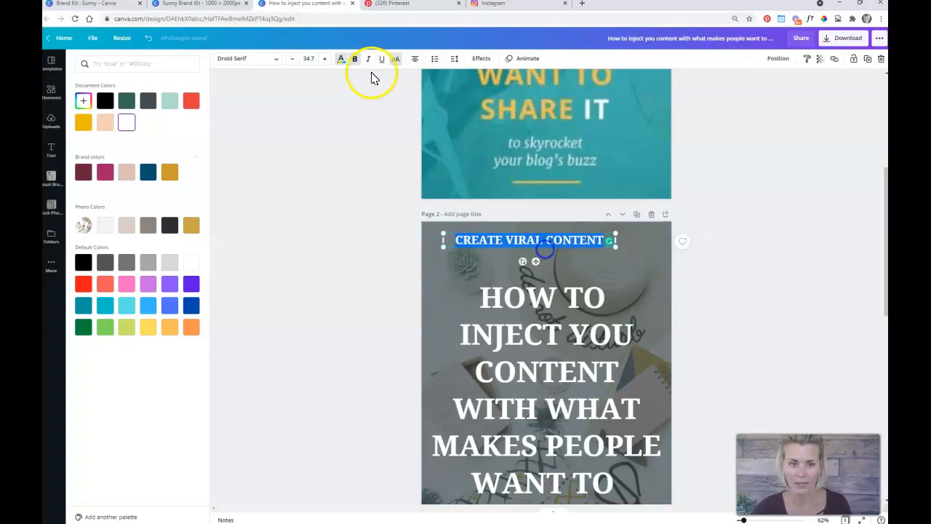
{"action": "left_click", "coordinate": [354, 58]}
Check the body copy font in the brand kit on page 3 and set "CREATE VIRAL CONTENT" in Nourd Bold.
{"action": "left_click", "coordinate": [251, 64]}
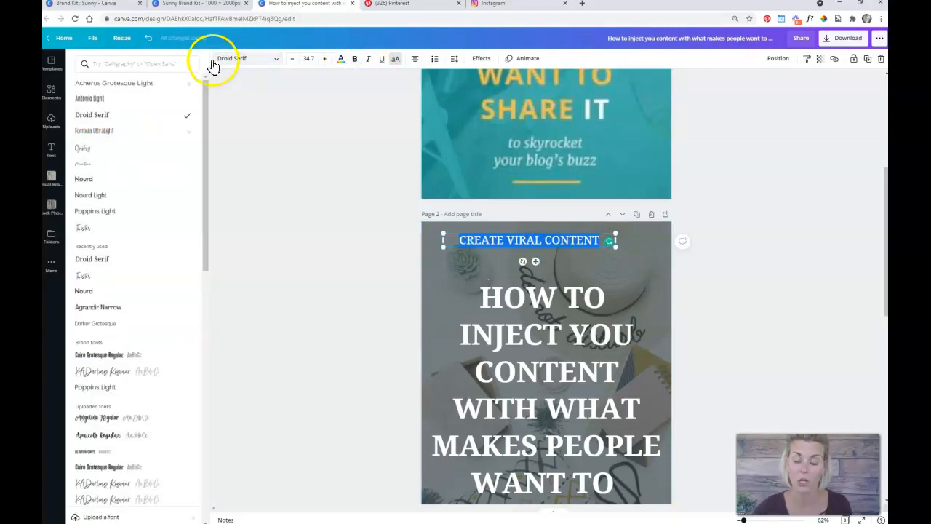
{"action": "scroll", "coordinate": [502, 356], "scroll_direction": "down", "scroll_amount": 9}
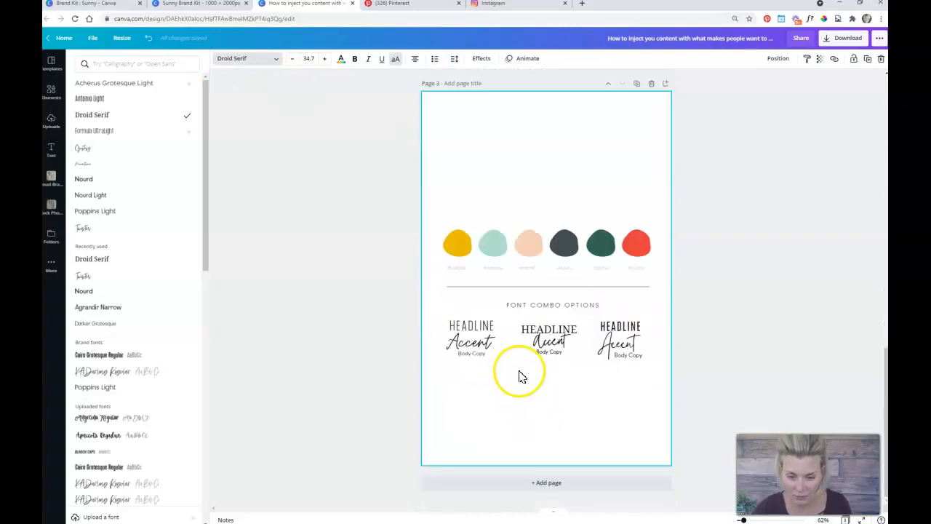
{"action": "left_click", "coordinate": [551, 355]}
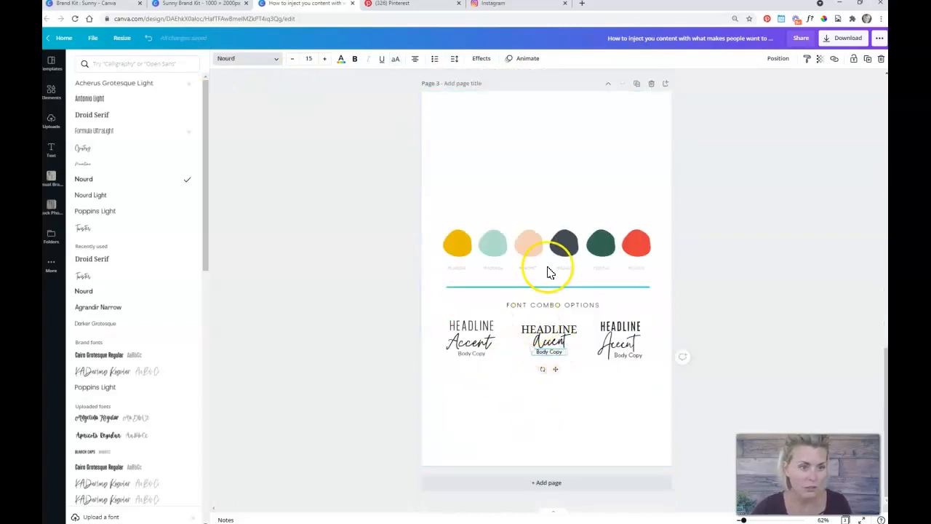
{"action": "scroll", "coordinate": [550, 239], "scroll_direction": "up", "scroll_amount": 5}
{"action": "scroll", "coordinate": [525, 96], "scroll_direction": "up", "scroll_amount": 3}
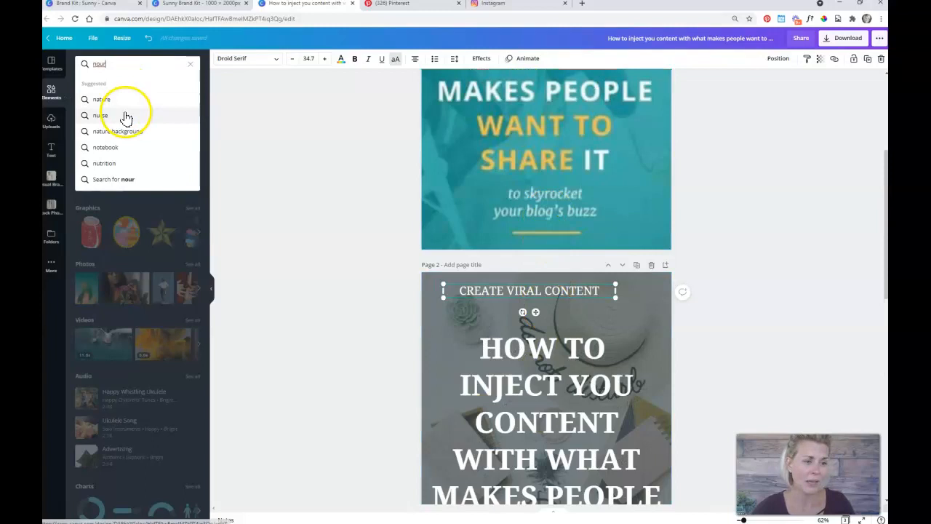
{"action": "left_click", "coordinate": [244, 58]}
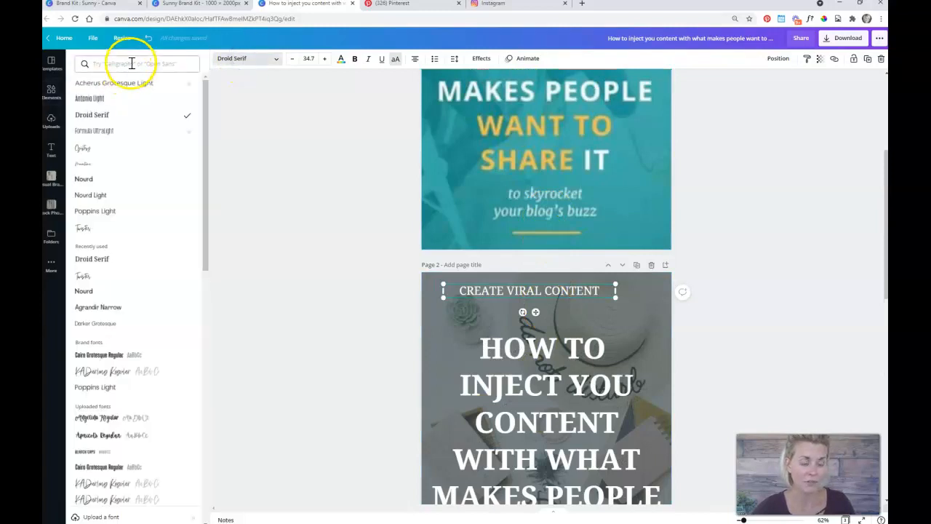
{"action": "left_click", "coordinate": [132, 63]}
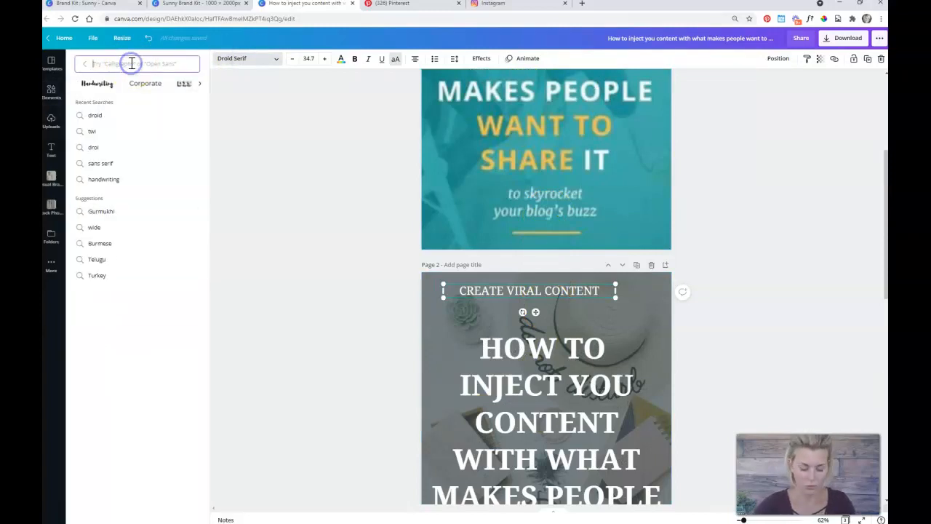
{"action": "type", "text": "n"}
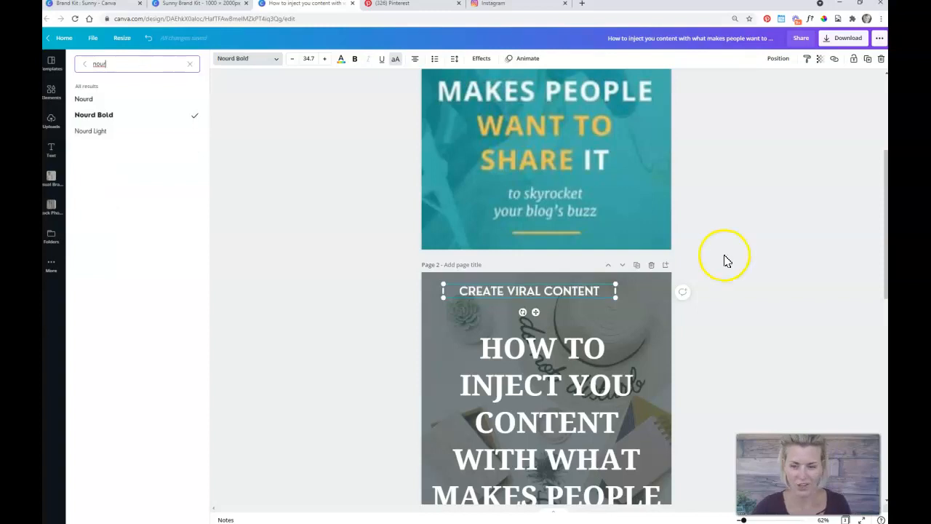
Move "CREATE VIRAL CONTENT" to the horizontal center of page 2, just above the headline.
{"action": "left_click", "coordinate": [858, 287]}
{"action": "mouse_move", "coordinate": [598, 295]}
{"action": "left_mouse_down"}
{"action": "mouse_move", "coordinate": [618, 315]}
{"action": "mouse_move", "coordinate": [612, 305]}
{"action": "left_mouse_up"}
{"action": "scroll", "coordinate": [612, 306], "scroll_direction": "up", "scroll_amount": 3}
{"action": "scroll", "coordinate": [583, 169], "scroll_direction": "down", "scroll_amount": 4}
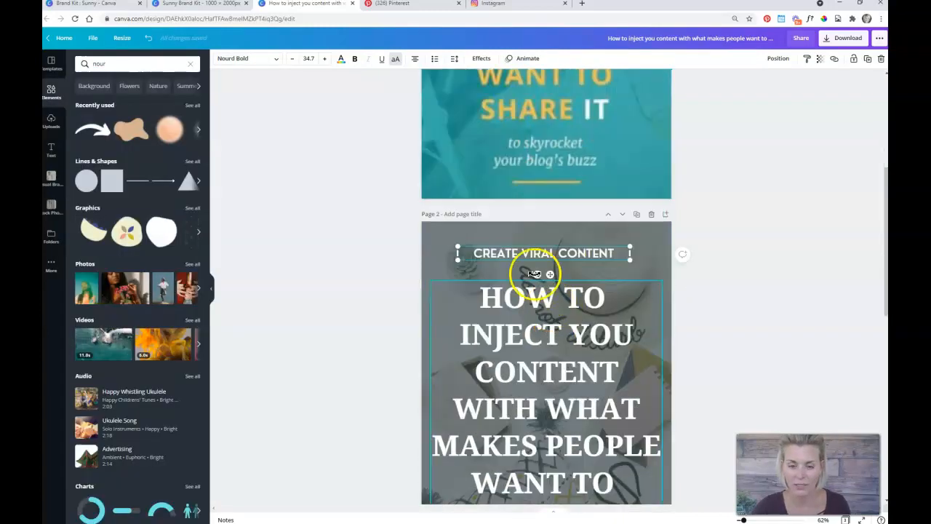
Add a straight line between "CREATE VIRAL CONTENT" and the headline and color it the brand kit's yellow.
{"action": "left_click", "coordinate": [133, 186]}
{"action": "scroll", "coordinate": [519, 224], "scroll_direction": "up", "scroll_amount": 3}
{"action": "scroll", "coordinate": [530, 327], "scroll_direction": "down", "scroll_amount": 4}
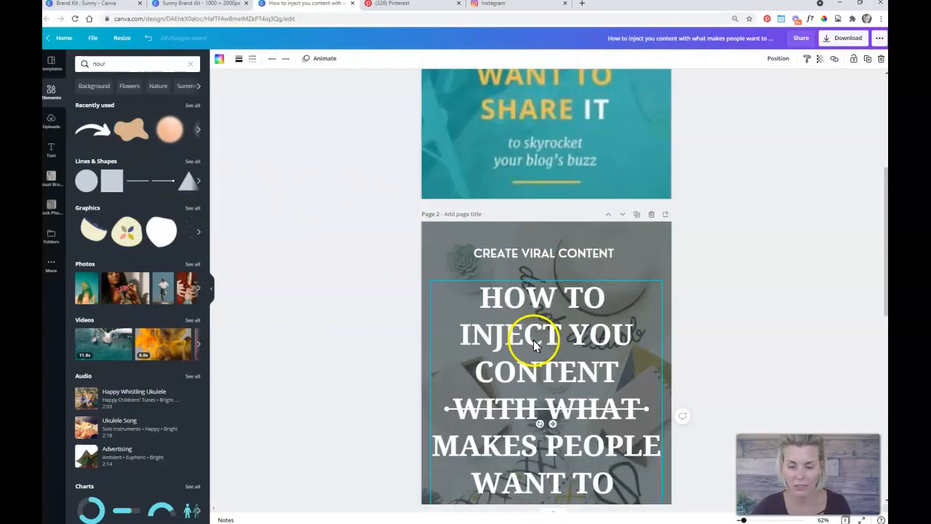
{"action": "left_click_drag", "start_coordinate": [544, 406], "coordinate": [528, 268]}
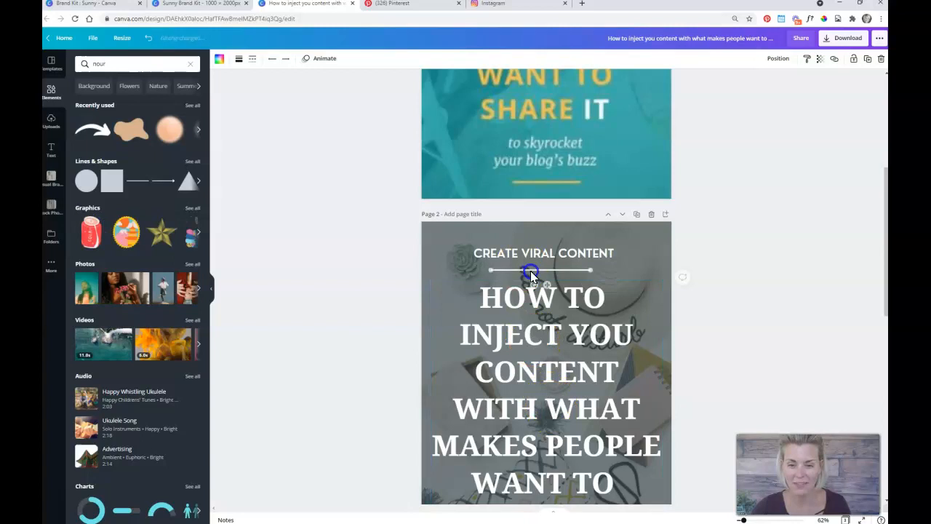
{"action": "left_click", "coordinate": [544, 249]}
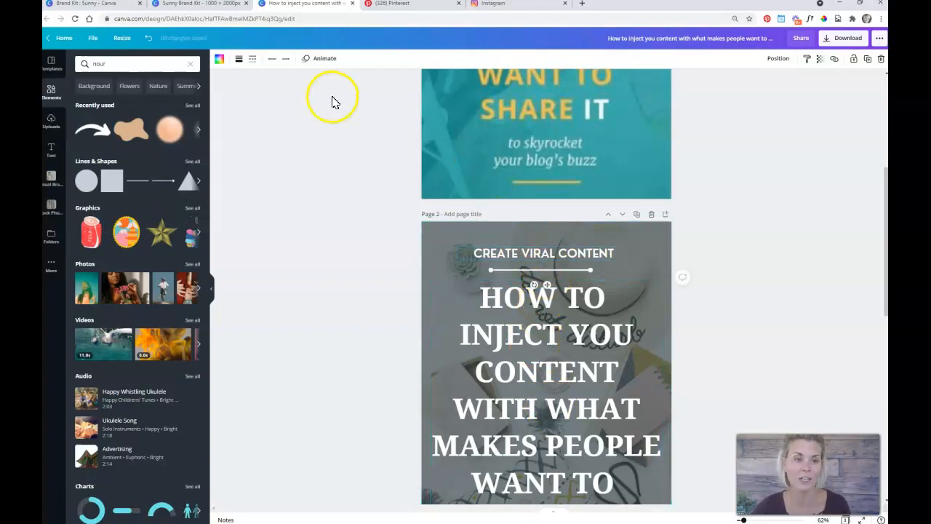
{"action": "left_click", "coordinate": [219, 63]}
{"action": "left_click", "coordinate": [85, 131]}
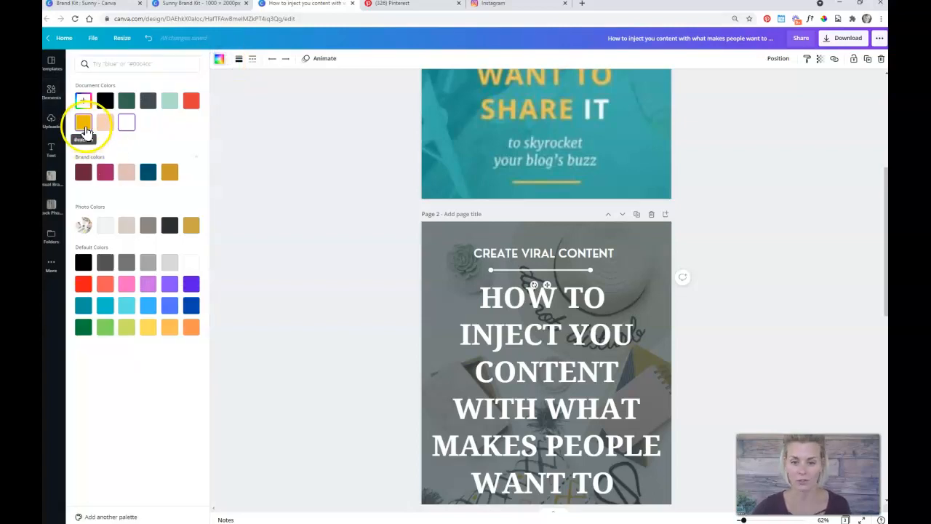
Duplicate the yellow line and place the copy below the headline on page 2, following the reference pin.
{"action": "scroll", "coordinate": [537, 276], "scroll_direction": "up", "scroll_amount": 3}
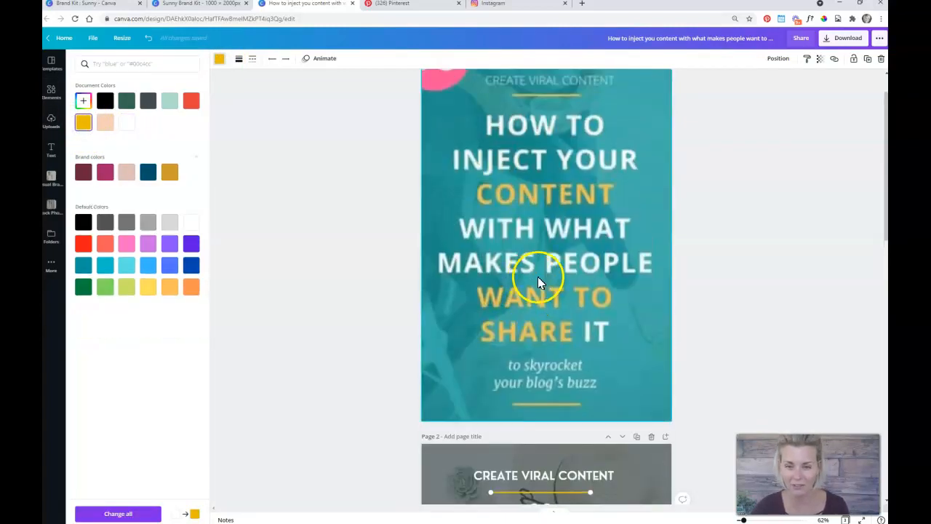
{"action": "scroll", "coordinate": [537, 276], "scroll_direction": "up", "scroll_amount": 1}
{"action": "scroll", "coordinate": [552, 218], "scroll_direction": "down", "scroll_amount": 3}
{"action": "scroll", "coordinate": [576, 226], "scroll_direction": "up", "scroll_amount": 3}
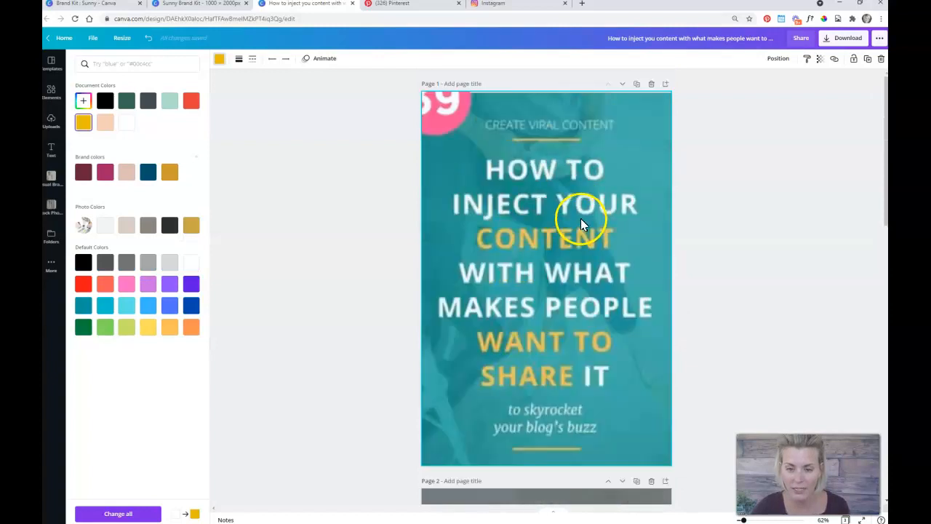
{"action": "scroll", "coordinate": [580, 218], "scroll_direction": "down", "scroll_amount": 6}
{"action": "scroll", "coordinate": [618, 236], "scroll_direction": "up", "scroll_amount": 5}
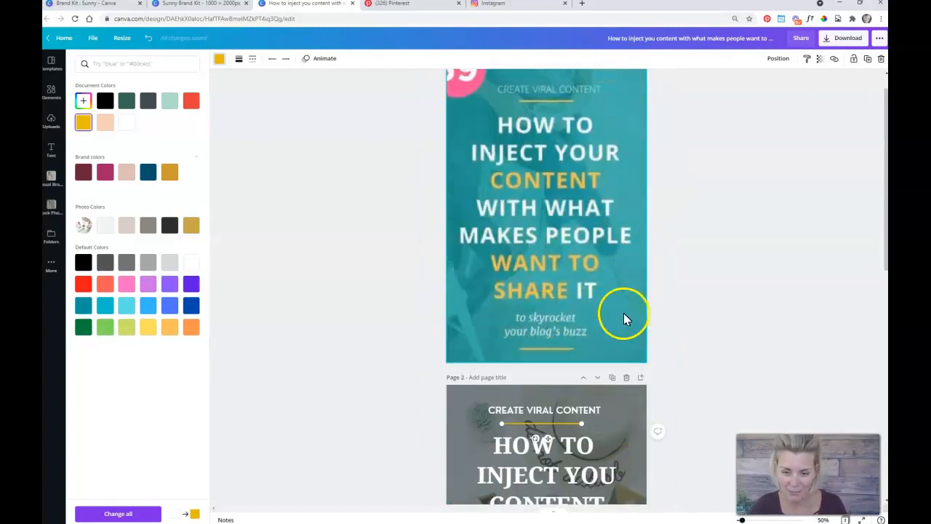
{"action": "scroll", "coordinate": [596, 291], "scroll_direction": "down", "scroll_amount": 5}
{"action": "left_click_drag", "start_coordinate": [549, 155], "coordinate": [551, 326]}
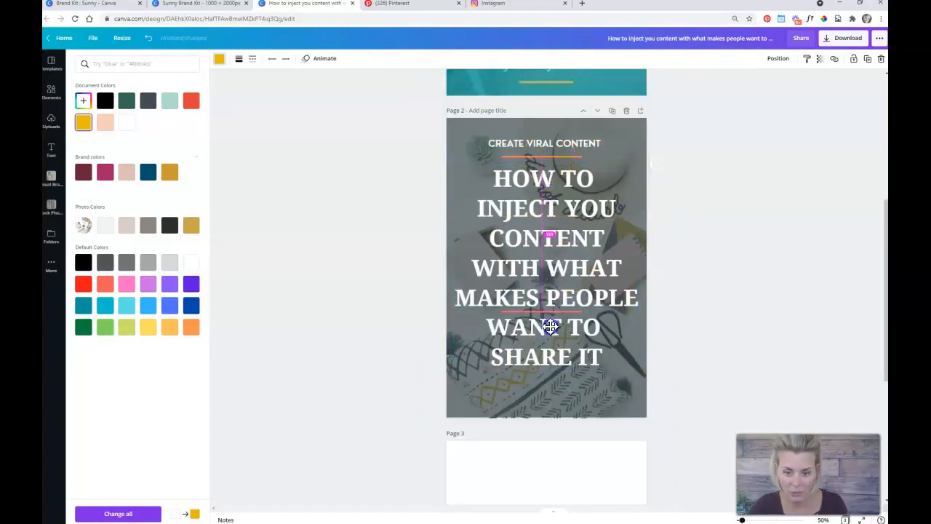
{"action": "left_click_drag", "start_coordinate": [554, 364], "coordinate": [553, 424]}
Add the text "TO CREATE BUZZ FOR YOUR BLOG" below the headline and narrow its box so it wraps onto two lines.
{"action": "left_click", "coordinate": [606, 320]}
{"action": "left_click", "coordinate": [581, 394]}
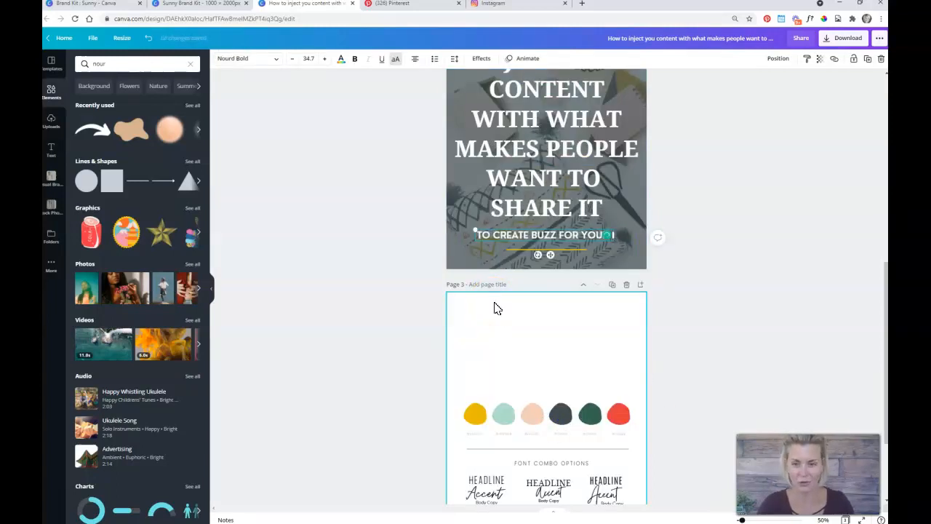
{"action": "type", "text": "R BLOG"}
{"action": "left_click_drag", "start_coordinate": [615, 238], "coordinate": [557, 236]}
{"action": "left_click", "coordinate": [710, 241]}
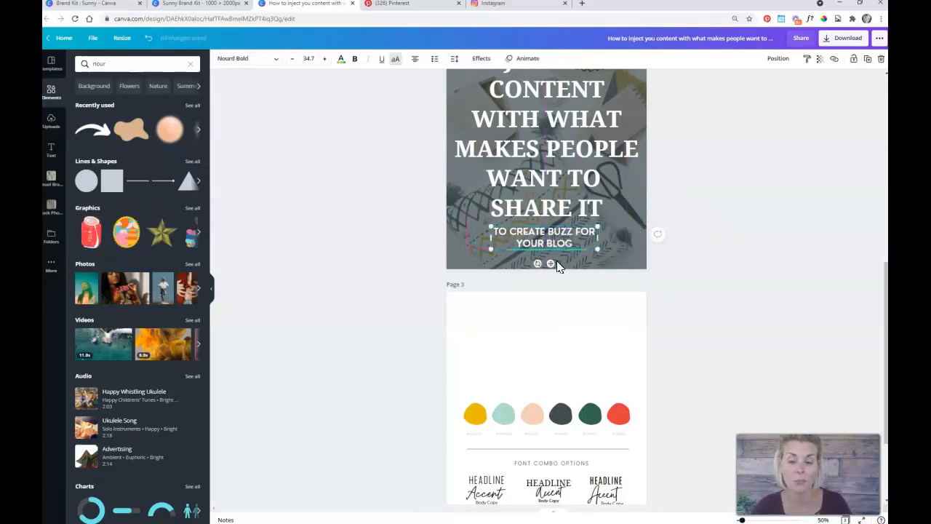
Tighten the headline's line spacing slightly to make room for the text below it.
{"action": "scroll", "coordinate": [544, 243], "scroll_direction": "up", "scroll_amount": 1}
{"action": "left_click", "coordinate": [567, 230]}
{"action": "scroll", "coordinate": [665, 268], "scroll_direction": "up", "scroll_amount": 3}
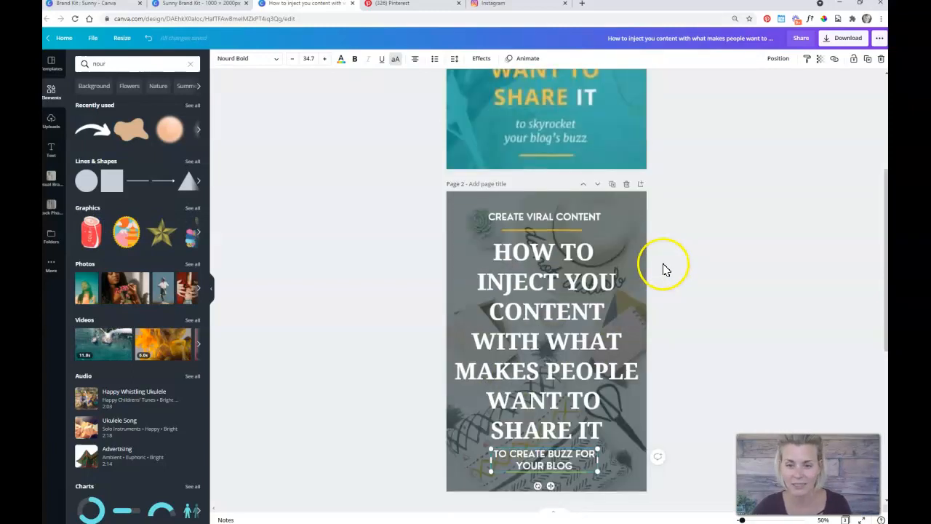
{"action": "left_click", "coordinate": [454, 61]}
{"action": "left_click_drag", "start_coordinate": [522, 106], "coordinate": [523, 104]}
Rearrange the lower elements so the yellow line sits between the headline and "TO CREATE BUZZ FOR YOUR BLOG".
{"action": "left_click", "coordinate": [549, 460]}
{"action": "mouse_move", "coordinate": [550, 461]}
{"action": "left_mouse_down"}
{"action": "mouse_move", "coordinate": [549, 493]}
{"action": "mouse_move", "coordinate": [551, 449]}
{"action": "left_mouse_up"}
{"action": "left_click", "coordinate": [551, 473], "text": "shift"}
{"action": "left_click", "coordinate": [735, 336]}
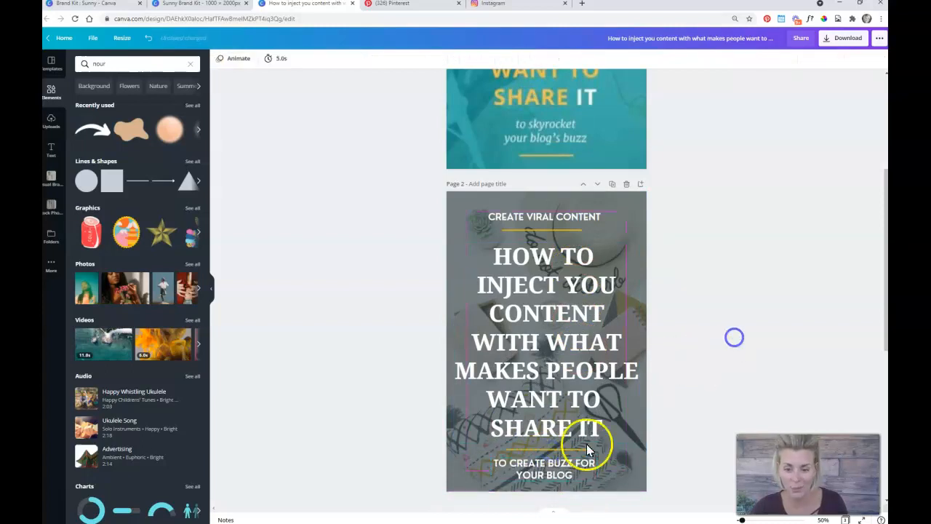
Nudge the headline slightly up and the two-line text below it slightly down to balance the spacing on page 2.
{"action": "left_click", "coordinate": [551, 475]}
{"action": "left_click", "coordinate": [548, 364], "text": "shift"}
{"action": "left_click_drag", "start_coordinate": [549, 364], "coordinate": [552, 358]}
{"action": "left_click", "coordinate": [703, 375]}
{"action": "left_click_drag", "start_coordinate": [561, 466], "coordinate": [561, 472]}
{"action": "left_click", "coordinate": [549, 340]}
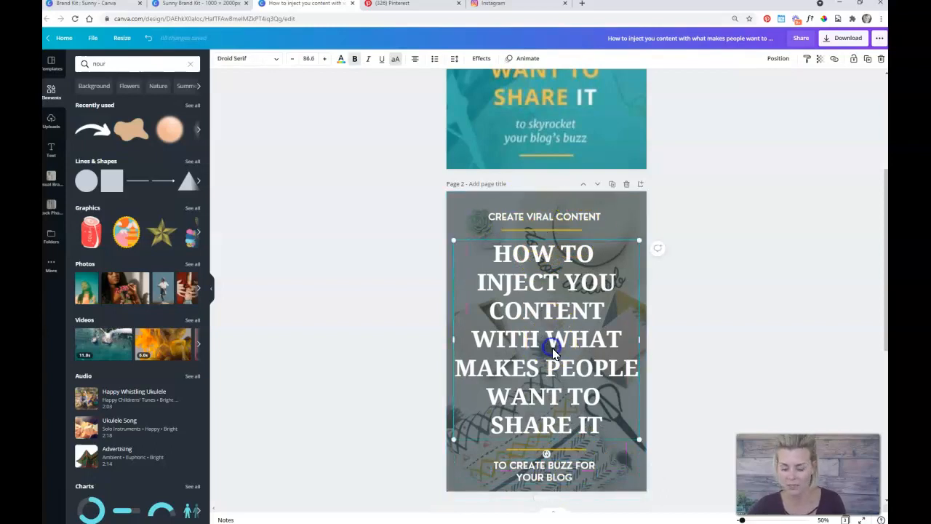
{"action": "left_click_drag", "start_coordinate": [564, 336], "coordinate": [565, 333]}
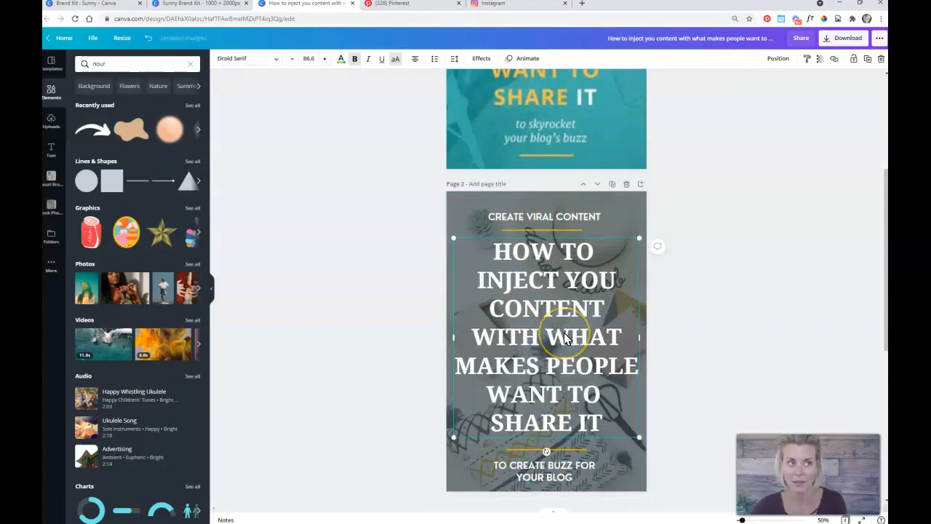
Nudge "CREATE VIRAL CONTENT" slightly higher on page 2.
{"action": "scroll", "coordinate": [566, 338], "scroll_direction": "up", "scroll_amount": 2}
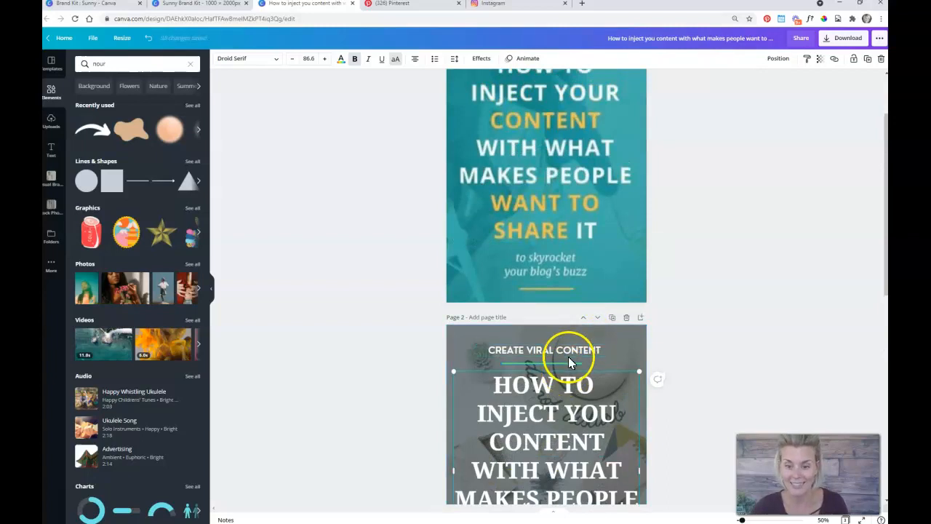
{"action": "left_click", "coordinate": [568, 356]}
{"action": "left_click", "coordinate": [557, 350]}
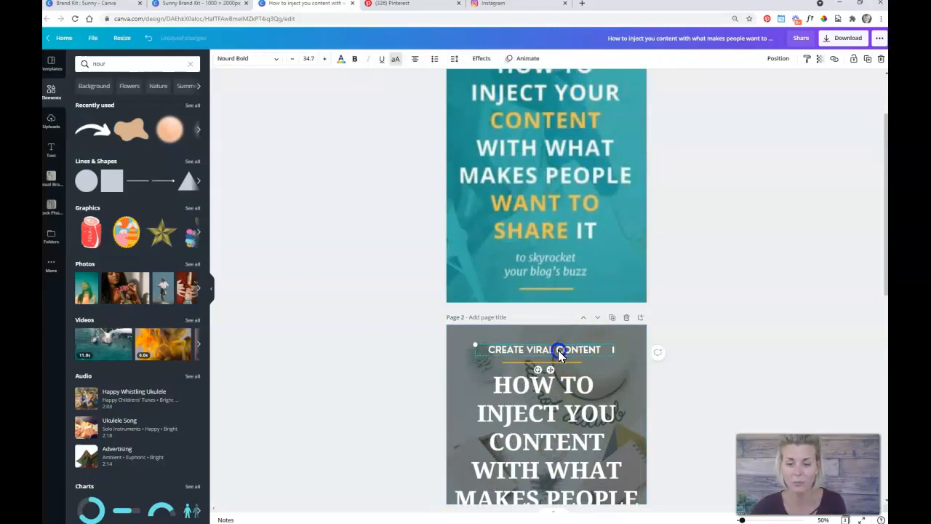
Move the upper yellow line closer to "CREATE VIRAL CONTENT" and raise both yellow lines together slightly.
{"action": "left_click", "coordinate": [570, 360]}
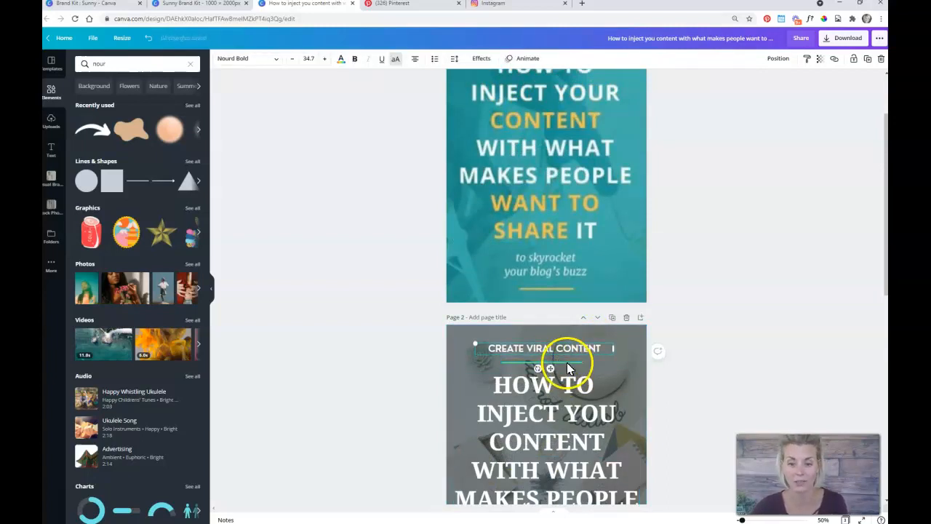
{"action": "scroll", "coordinate": [556, 482], "scroll_direction": "down", "scroll_amount": 2}
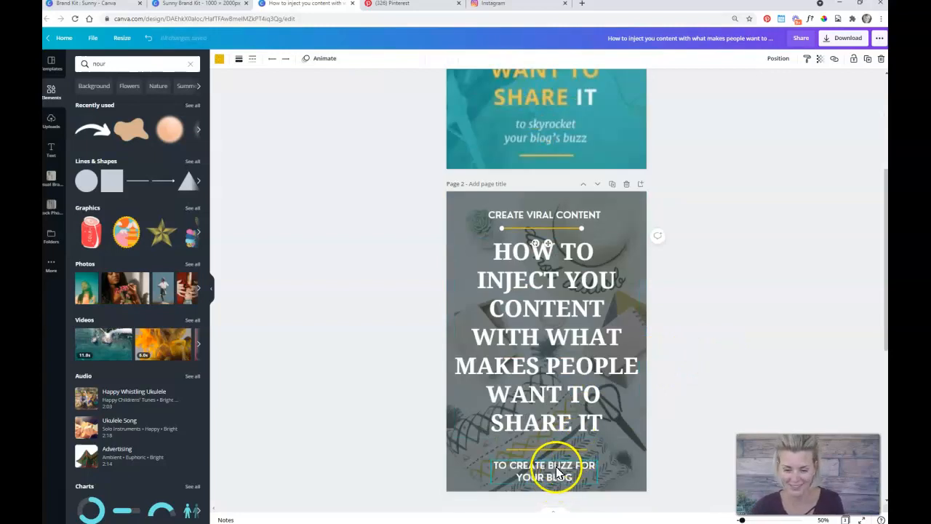
{"action": "key", "text": "Up"}
{"action": "key", "text": "Up"}
{"action": "key", "text": "Up"}
{"action": "key", "text": "Up"}
{"action": "key", "text": "Up"}
{"action": "key", "text": "Up"}
{"action": "key", "text": "Up"}
{"action": "key", "text": "Up"}
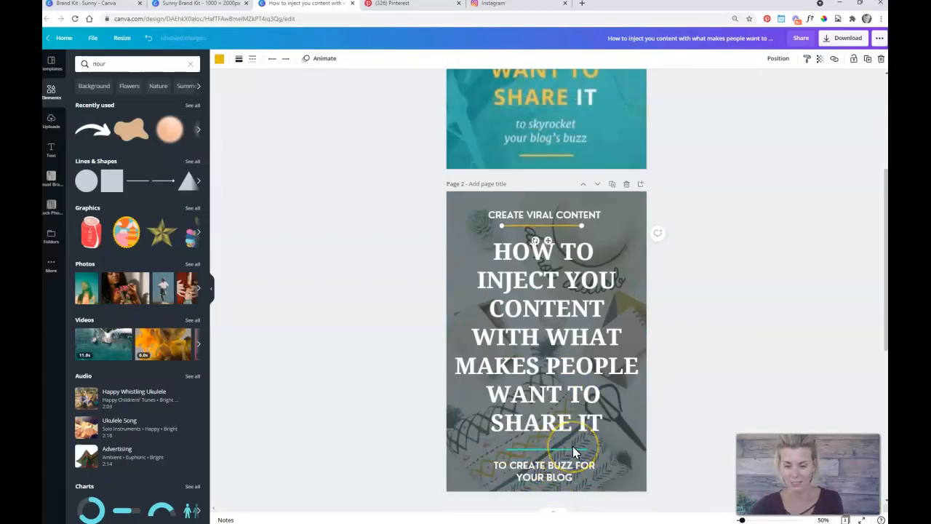
{"action": "left_click", "coordinate": [567, 448], "text": "shift"}
{"action": "left_click_drag", "start_coordinate": [546, 450], "coordinate": [549, 445]}
Color the word "CONTENT" in the page 2 headline with the document's yellow, matching the highlighted word on page 1.
{"action": "scroll", "coordinate": [557, 308], "scroll_direction": "up", "scroll_amount": 3}
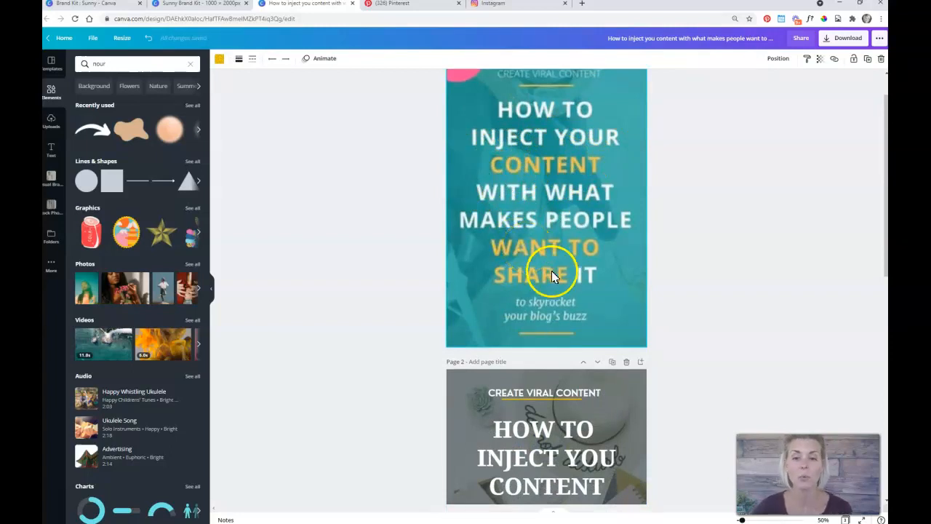
{"action": "scroll", "coordinate": [546, 302], "scroll_direction": "down", "scroll_amount": 1}
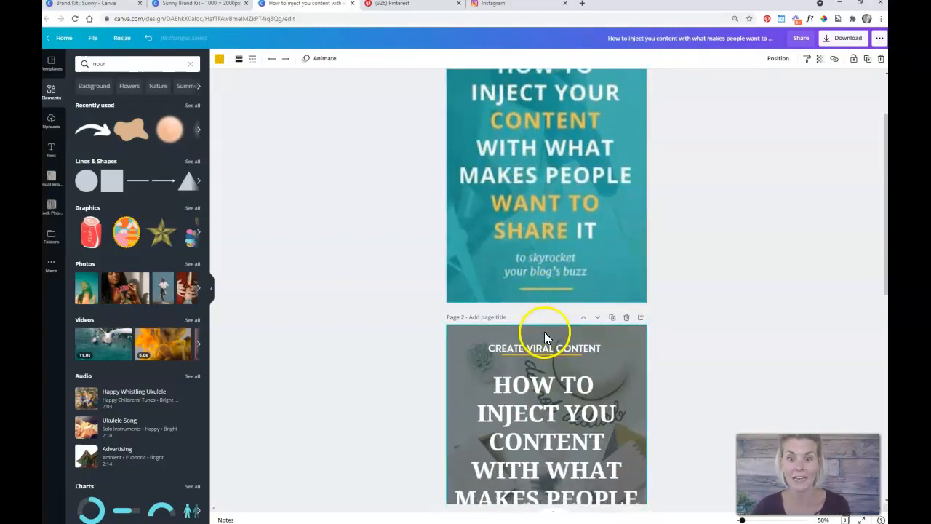
{"action": "left_click", "coordinate": [536, 439]}
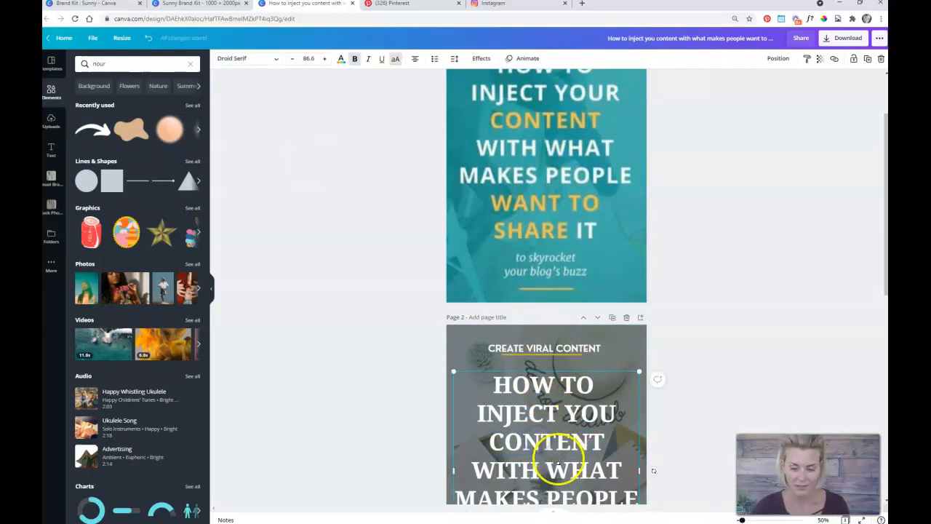
{"action": "double_click", "coordinate": [592, 442]}
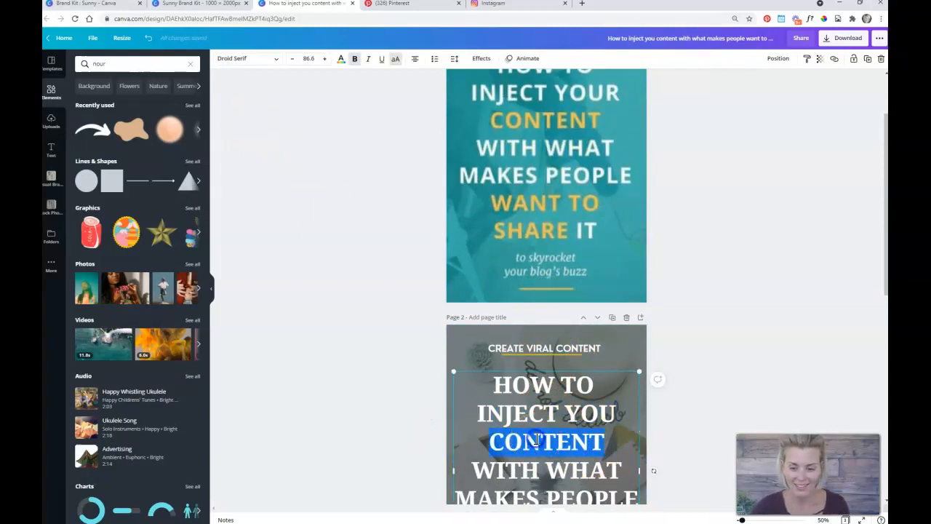
{"action": "left_click", "coordinate": [341, 60]}
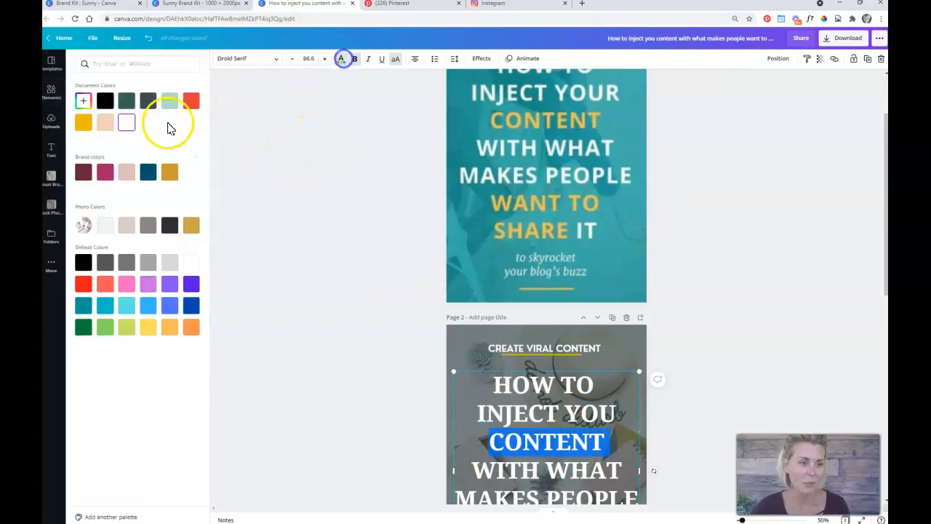
{"action": "left_click", "coordinate": [83, 122]}
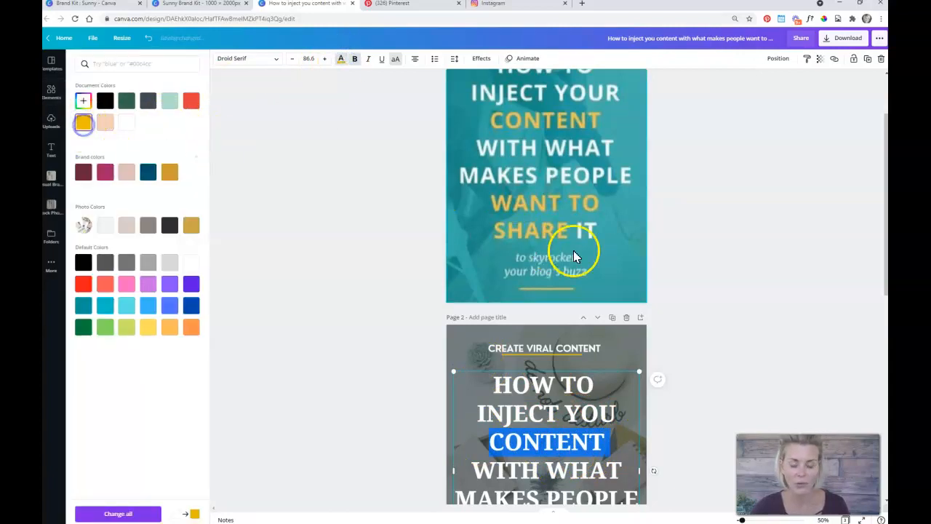
Color the words "WANT TO SHARE" in the page 2 headline with the same yellow.
{"action": "scroll", "coordinate": [560, 266], "scroll_direction": "down", "scroll_amount": 3}
{"action": "left_click_drag", "start_coordinate": [573, 379], "coordinate": [480, 363]}
{"action": "left_click", "coordinate": [697, 290]}
Move the upper yellow line on page 2 slightly down, away from "CREATE VIRAL CONTENT".
{"action": "scroll", "coordinate": [584, 322], "scroll_direction": "up", "scroll_amount": 4}
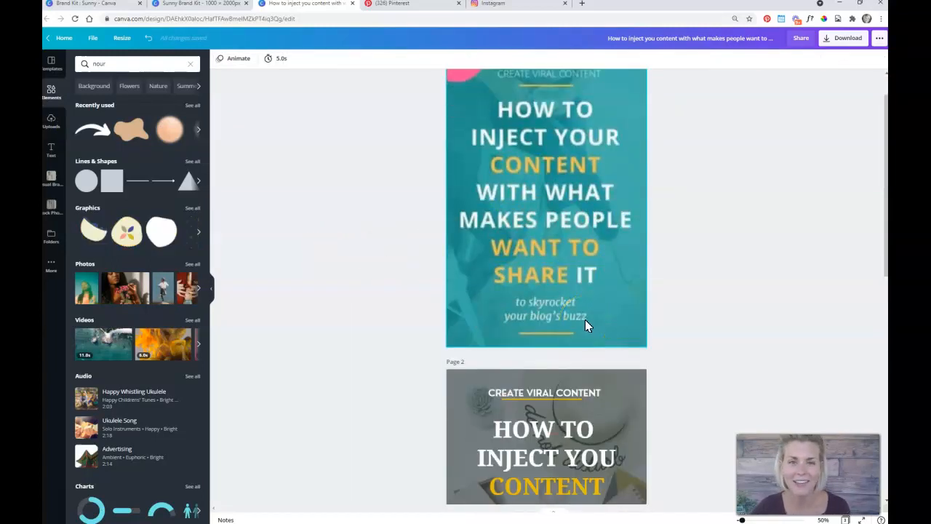
{"action": "scroll", "coordinate": [585, 320], "scroll_direction": "down", "scroll_amount": 2}
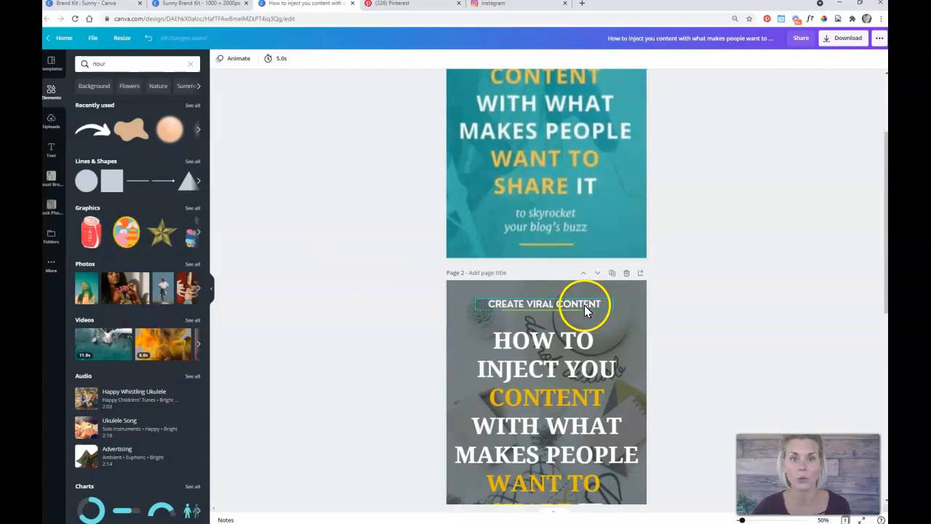
{"action": "scroll", "coordinate": [603, 307], "scroll_direction": "down", "scroll_amount": 1}
{"action": "left_click", "coordinate": [561, 271]}
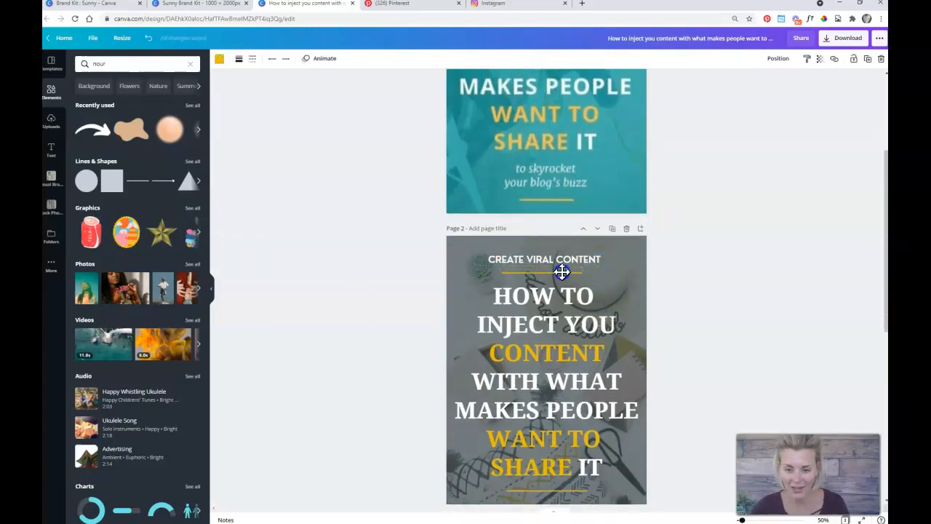
Nudge "TO CREATE BUZZ FOR YOUR BLOG" and the lower yellow line slightly up toward the headline on page 2.
{"action": "scroll", "coordinate": [630, 338], "scroll_direction": "down", "scroll_amount": 3}
{"action": "left_click", "coordinate": [553, 379]}
{"action": "left_click_drag", "start_coordinate": [553, 378], "coordinate": [553, 373]}
{"action": "left_click", "coordinate": [555, 353]}
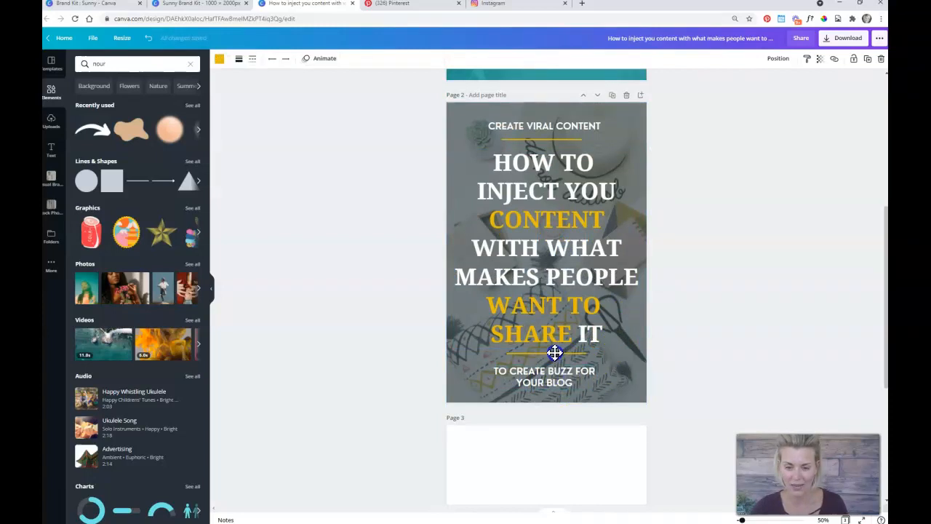
{"action": "key", "text": "Escape"}
{"action": "key", "text": "ctrl+minus"}
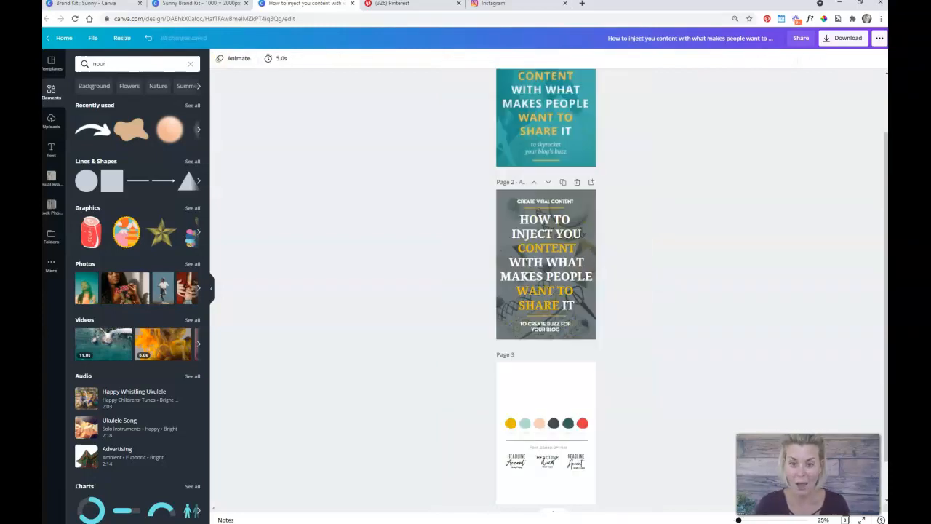